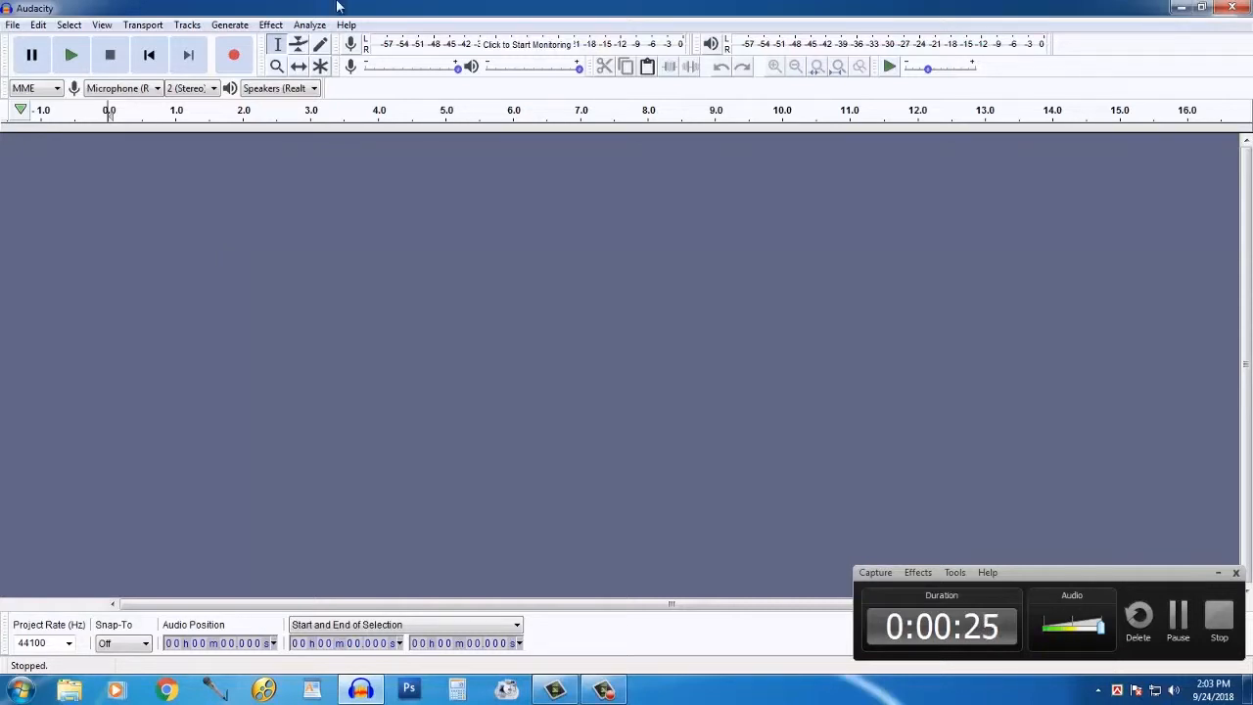
Record a microphone test track about 15.5 seconds long.
left_click(235, 57)
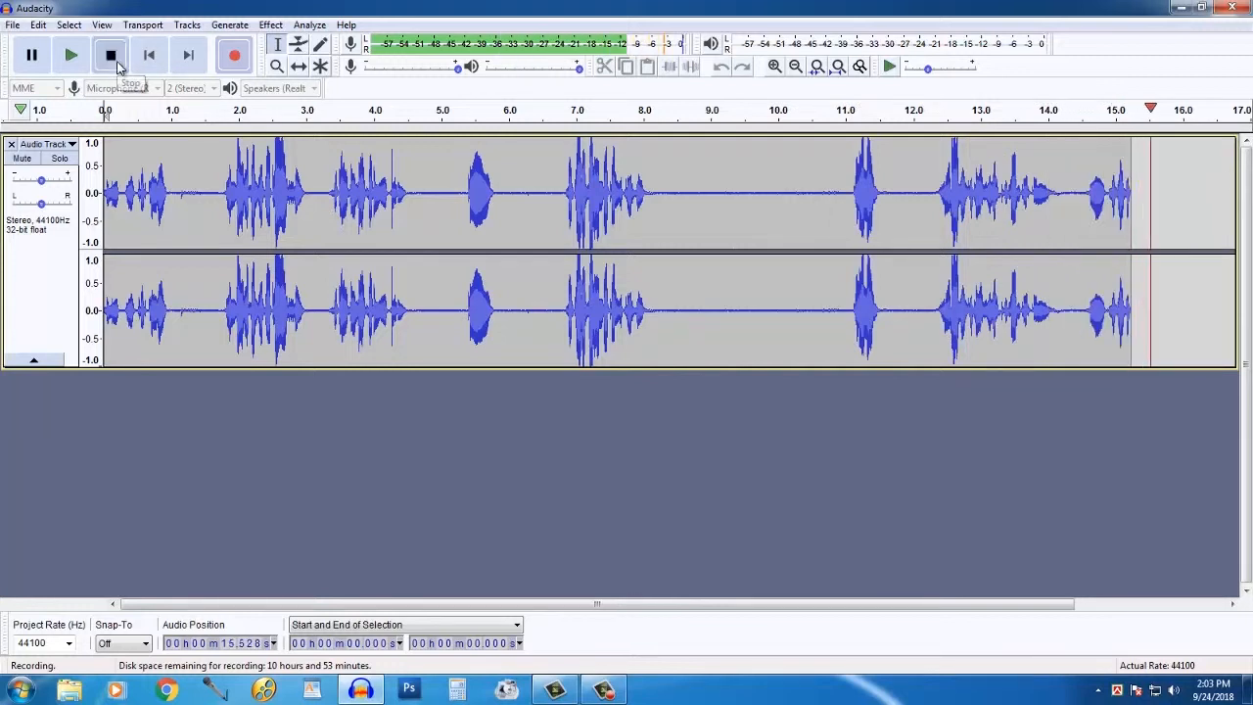
left_click(116, 65)
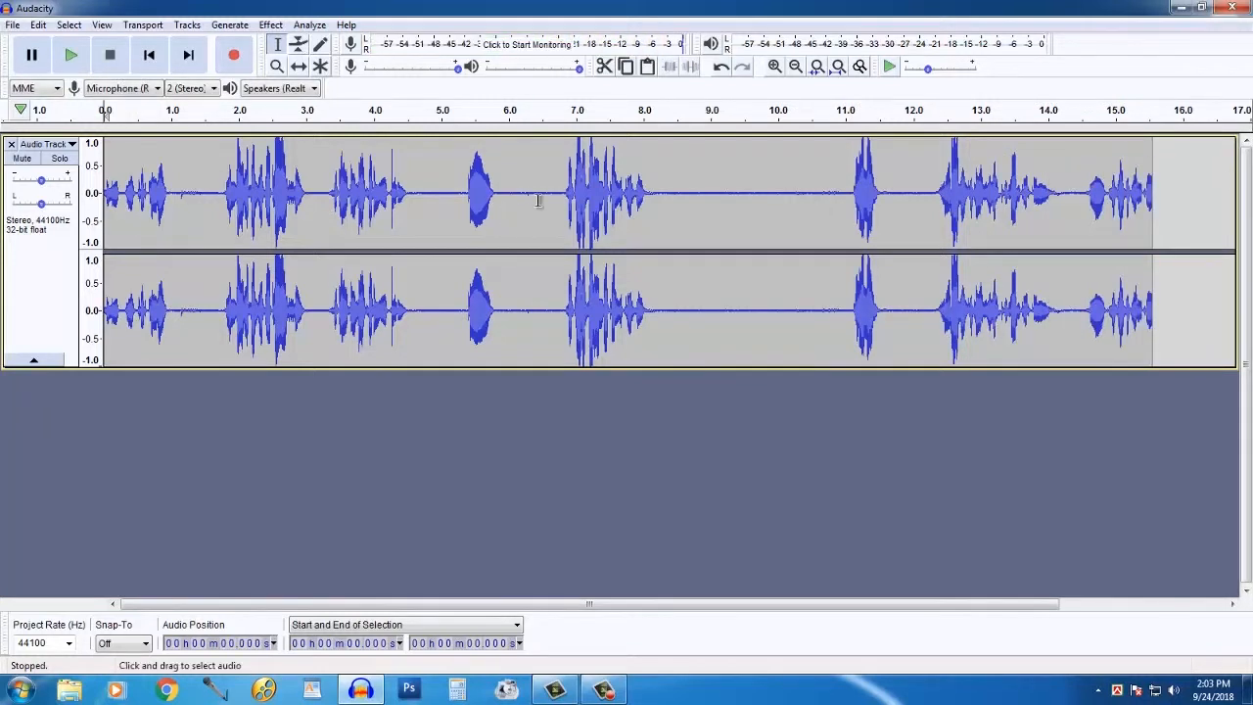
Examine the silent gaps between the spoken passages, especially the stretch from about 8 to 11 seconds.
left_click_drag(820, 201, 691, 192)
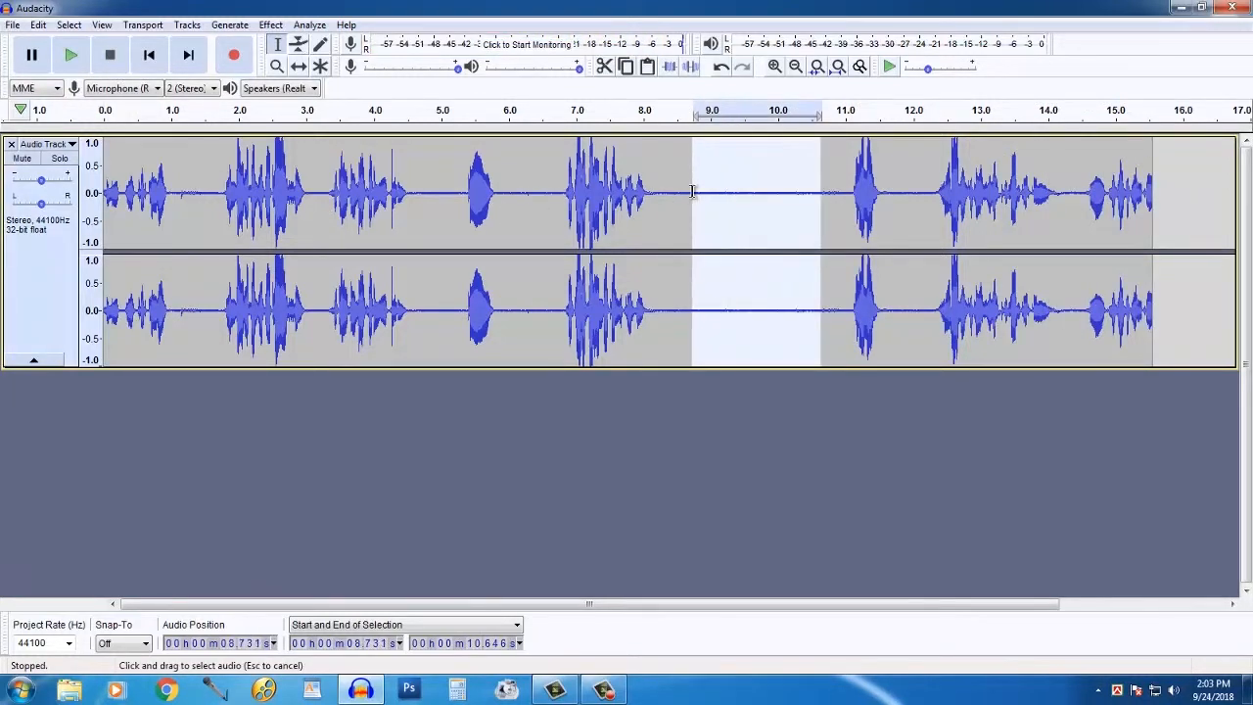
left_click(737, 209)
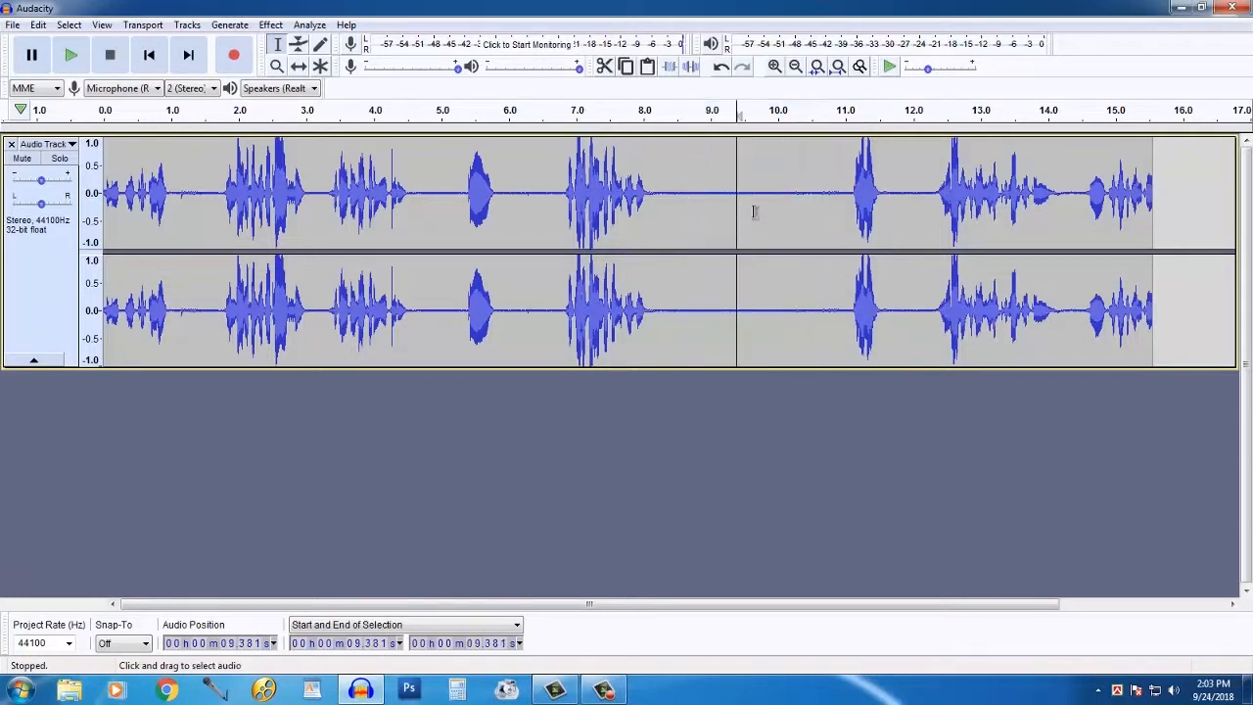
scroll(750, 210, "up", 3, "ctrl")
scroll(775, 210, "down", 2, "ctrl")
left_click_drag(893, 194, 589, 182)
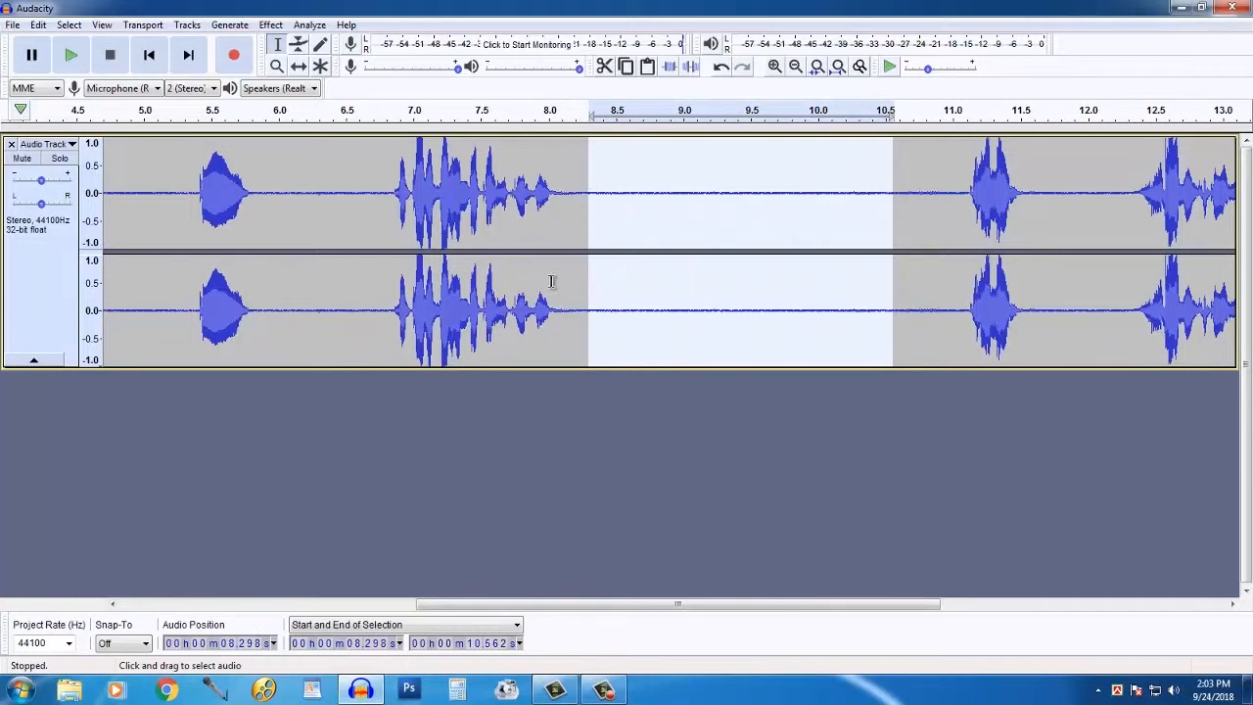
left_click(551, 282)
left_click_drag(538, 609, 160, 608)
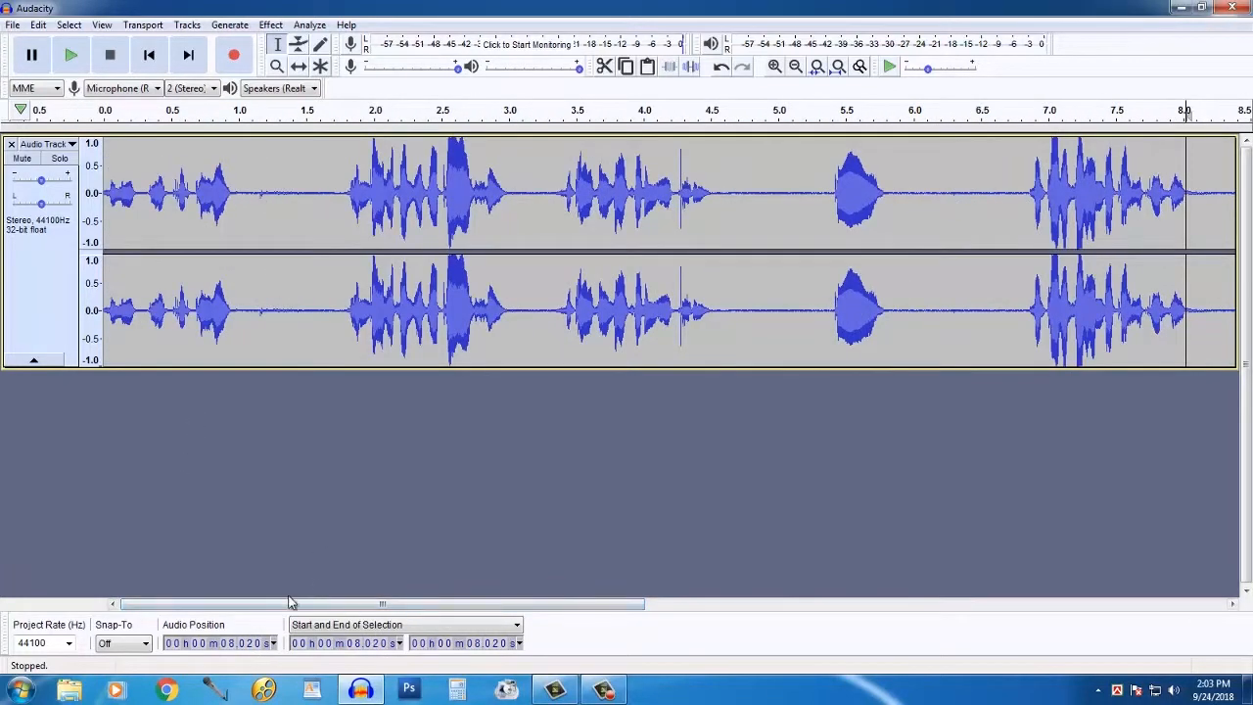
left_click_drag(285, 612, 530, 612)
Select the silent stretch from about 8.5 to 9.9 seconds and look up Noise Reduction among the effects.
left_click_drag(722, 202, 914, 245)
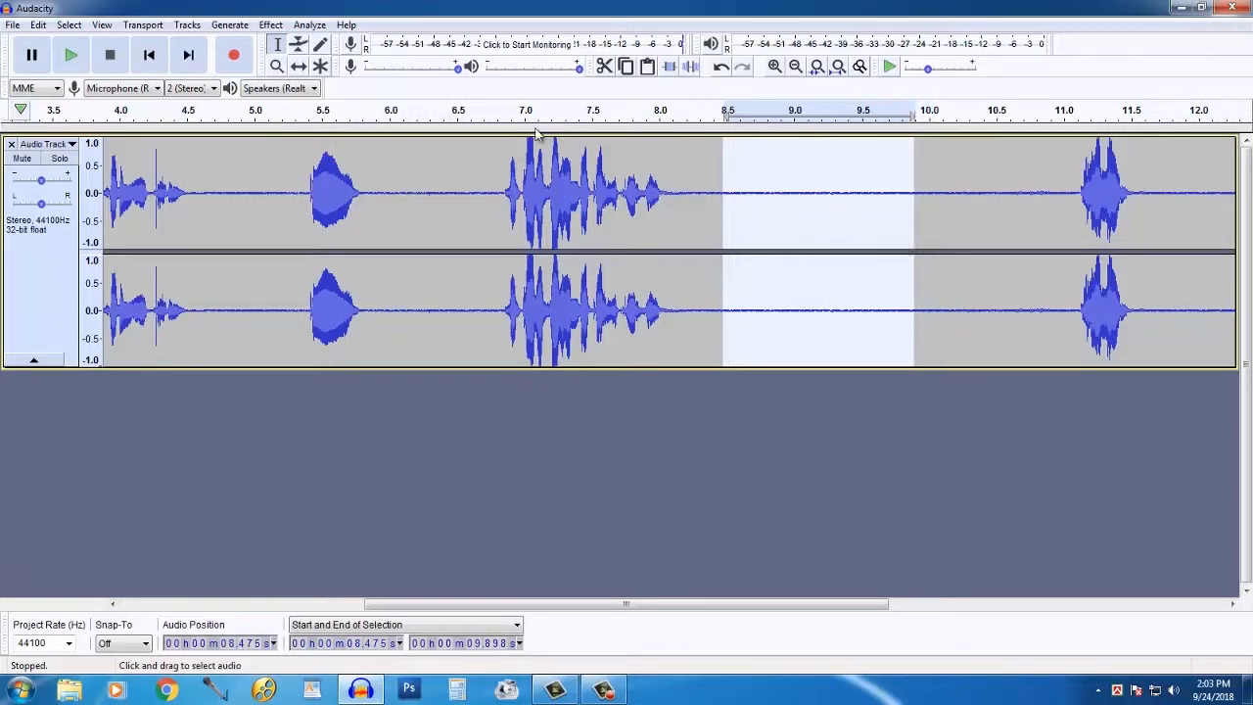
left_click(272, 26)
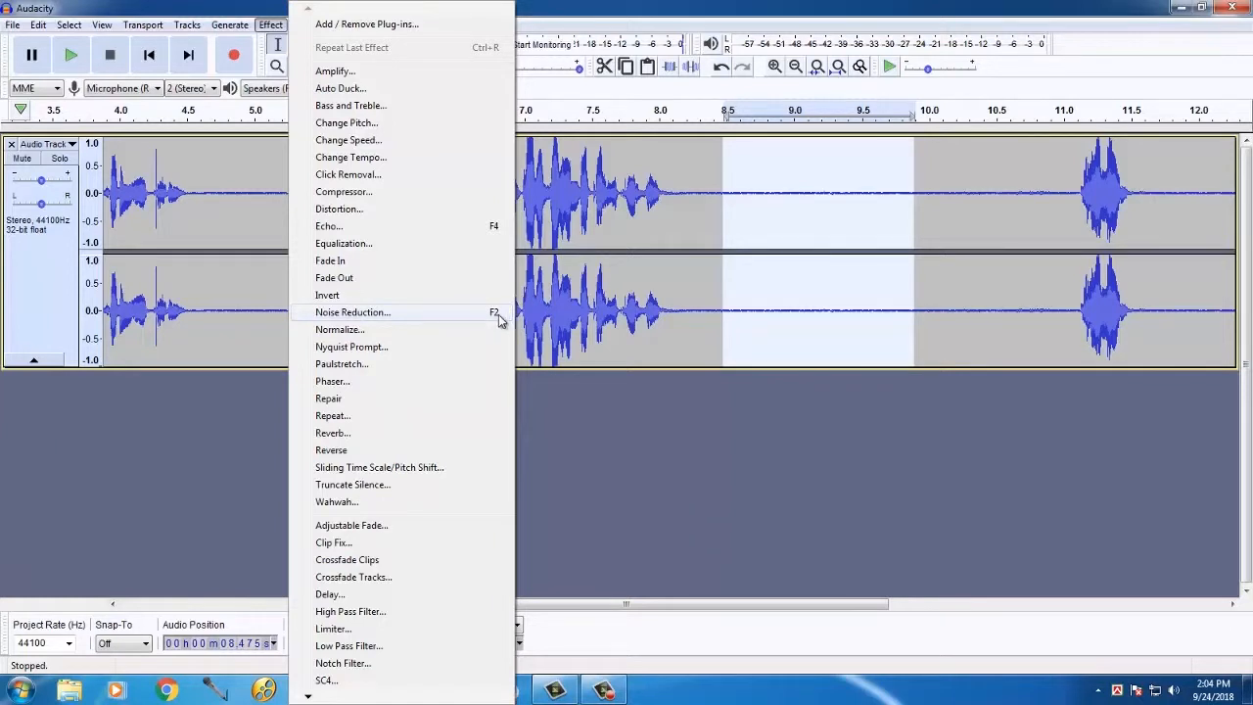
left_click(747, 212)
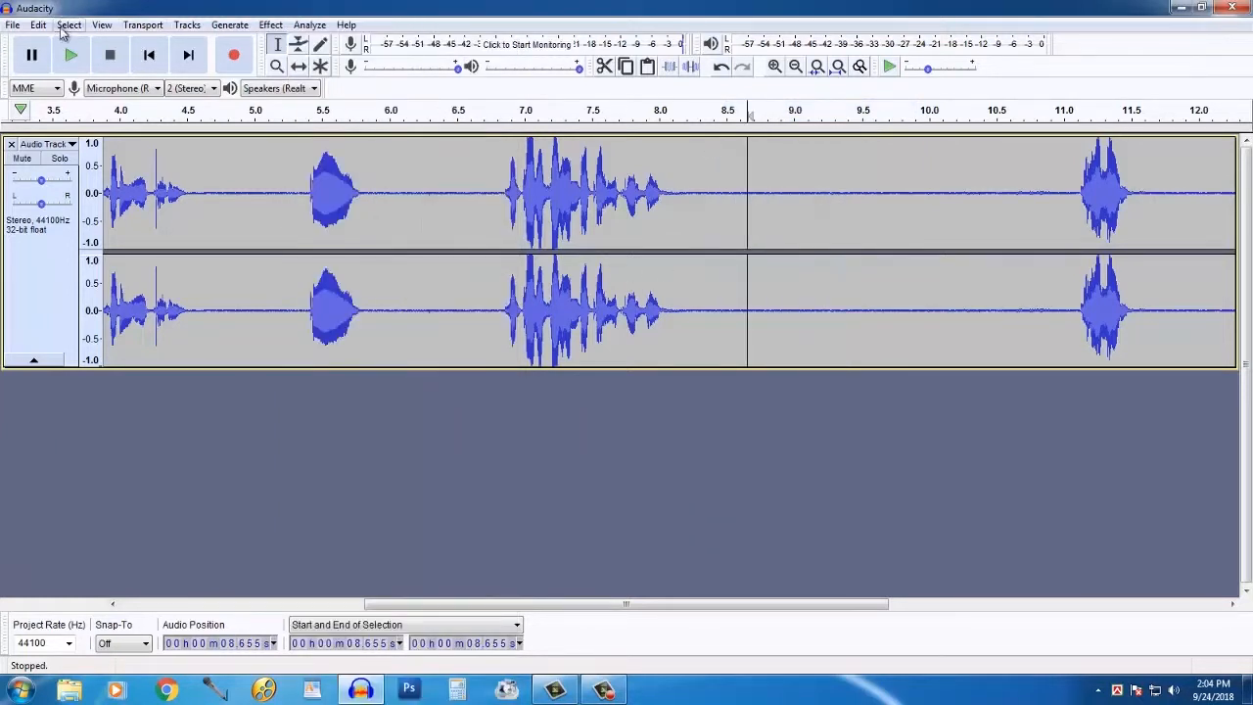
Find Noise Reduction in the keyboard preferences by searching "noi" and set F2 as its shortcut.
left_click(41, 27)
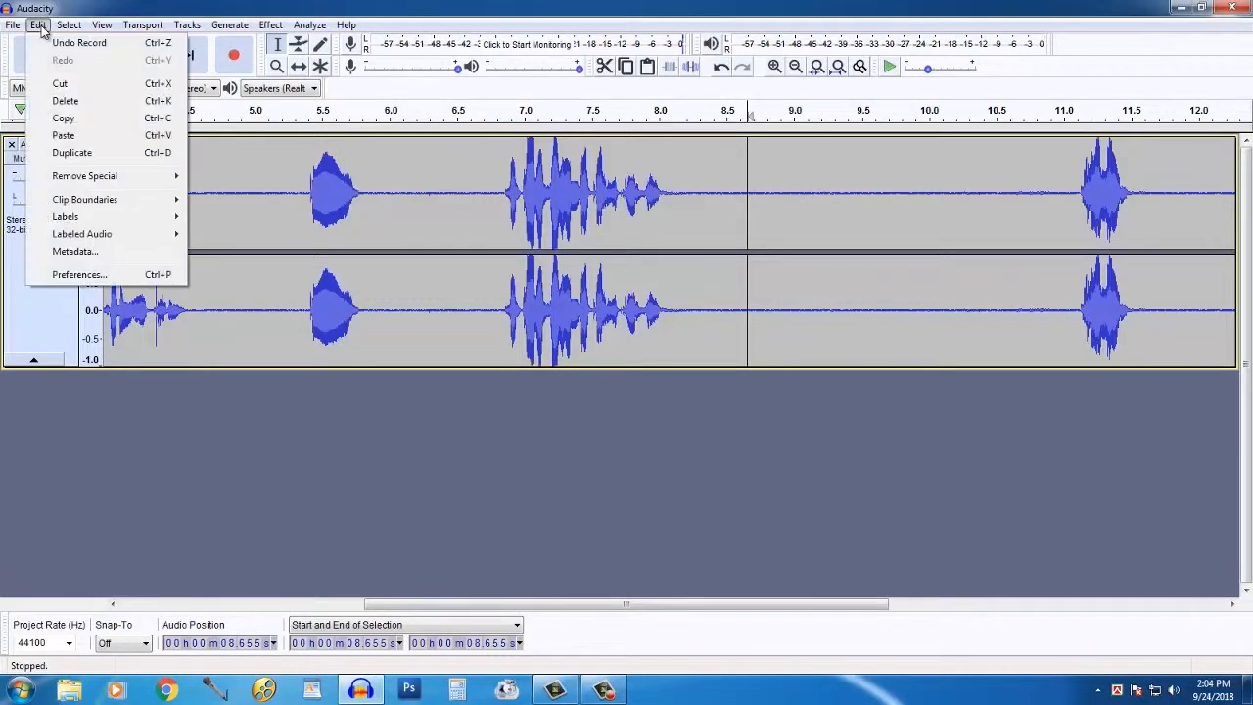
left_click(108, 281)
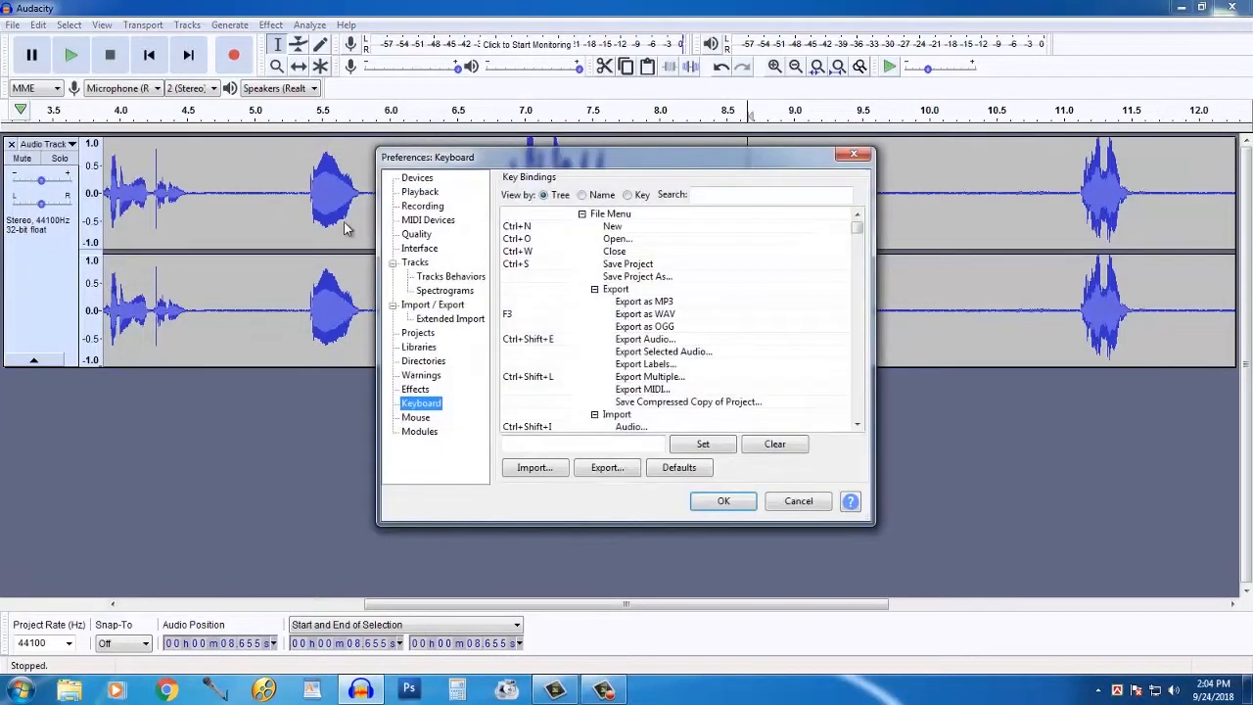
left_click(714, 197)
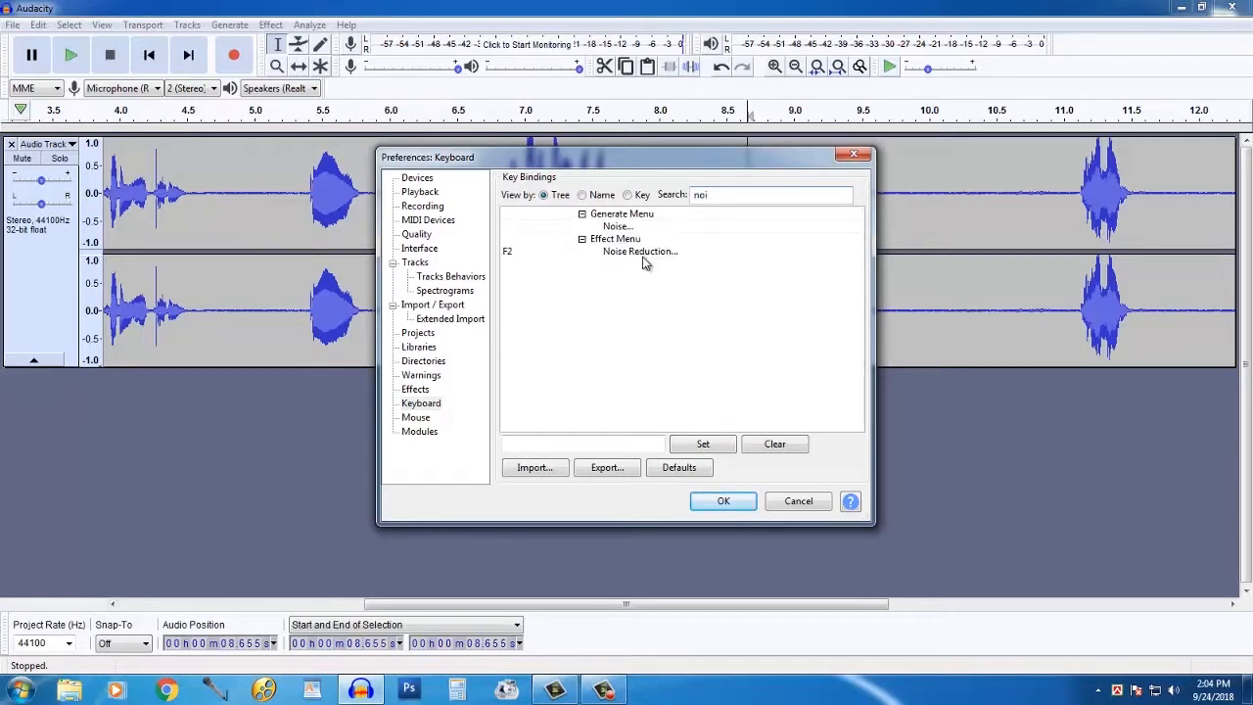
left_click(644, 252)
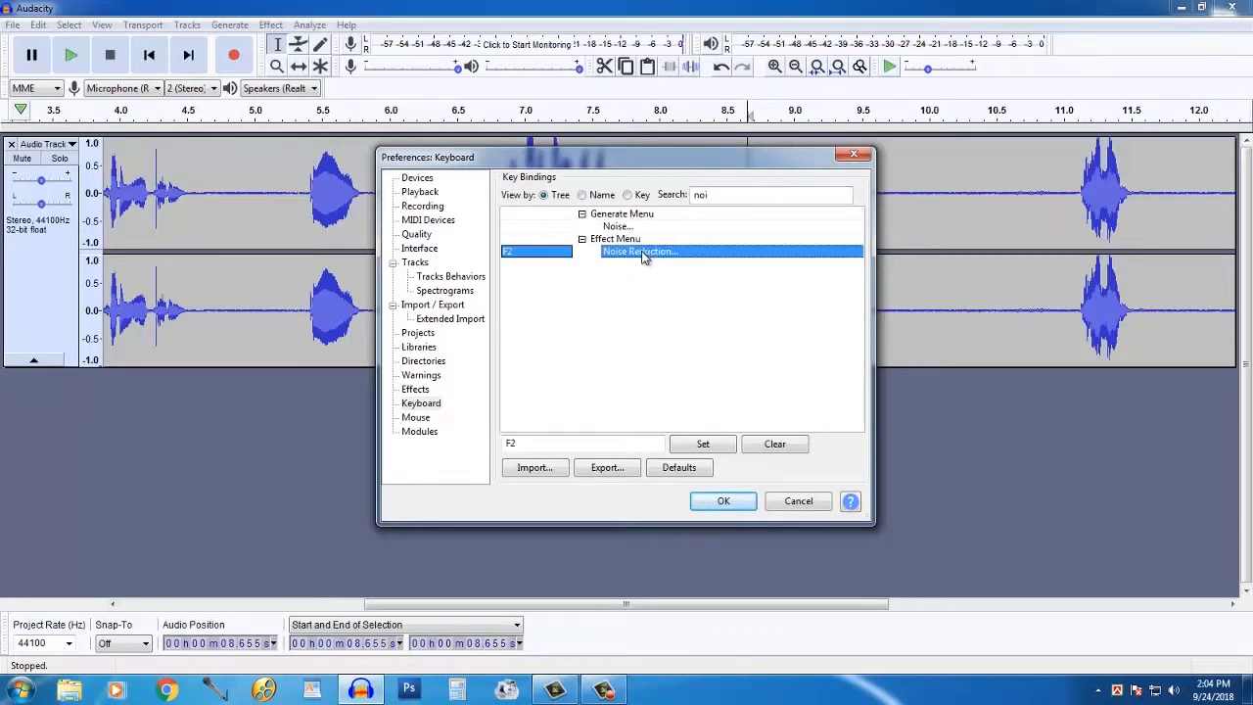
left_click(529, 445)
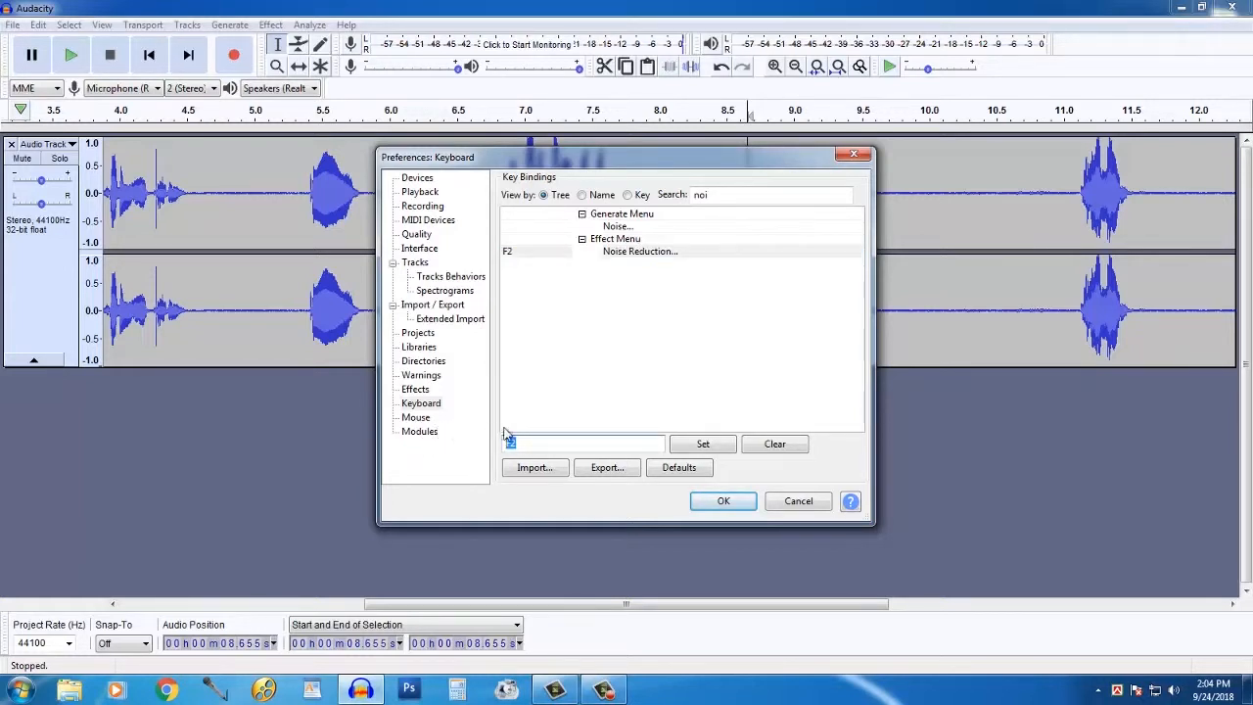
left_click(705, 443)
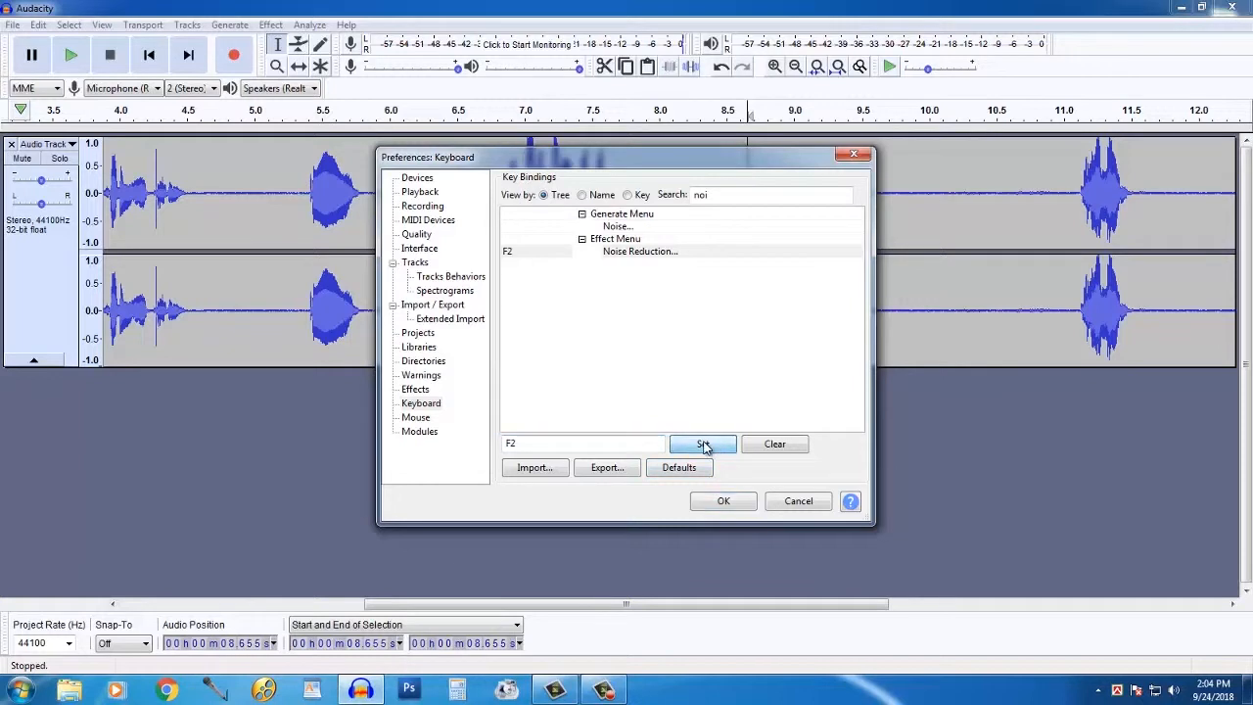
left_click(722, 503)
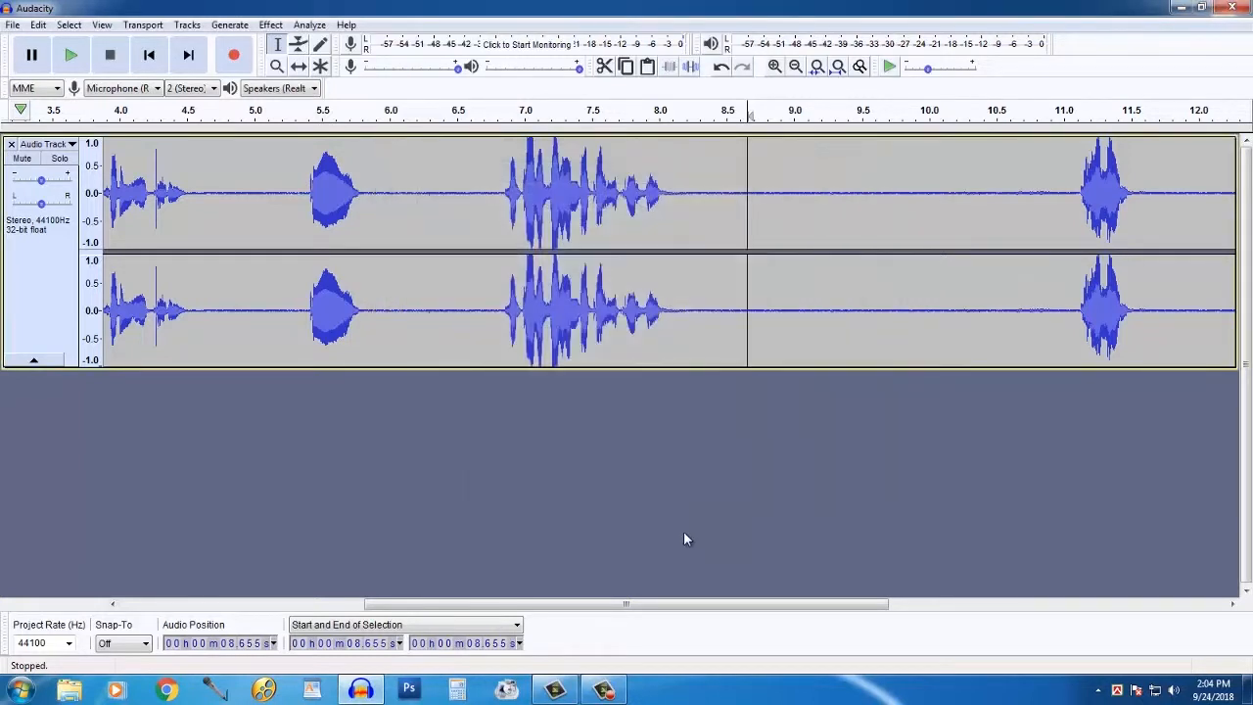
Select the silence from about 8.5 to 10.4 seconds, then apply Noise Reduction to the whole track at 12 dB, sensitivity 6.00, 3 bands.
left_click_drag(893, 230, 722, 193)
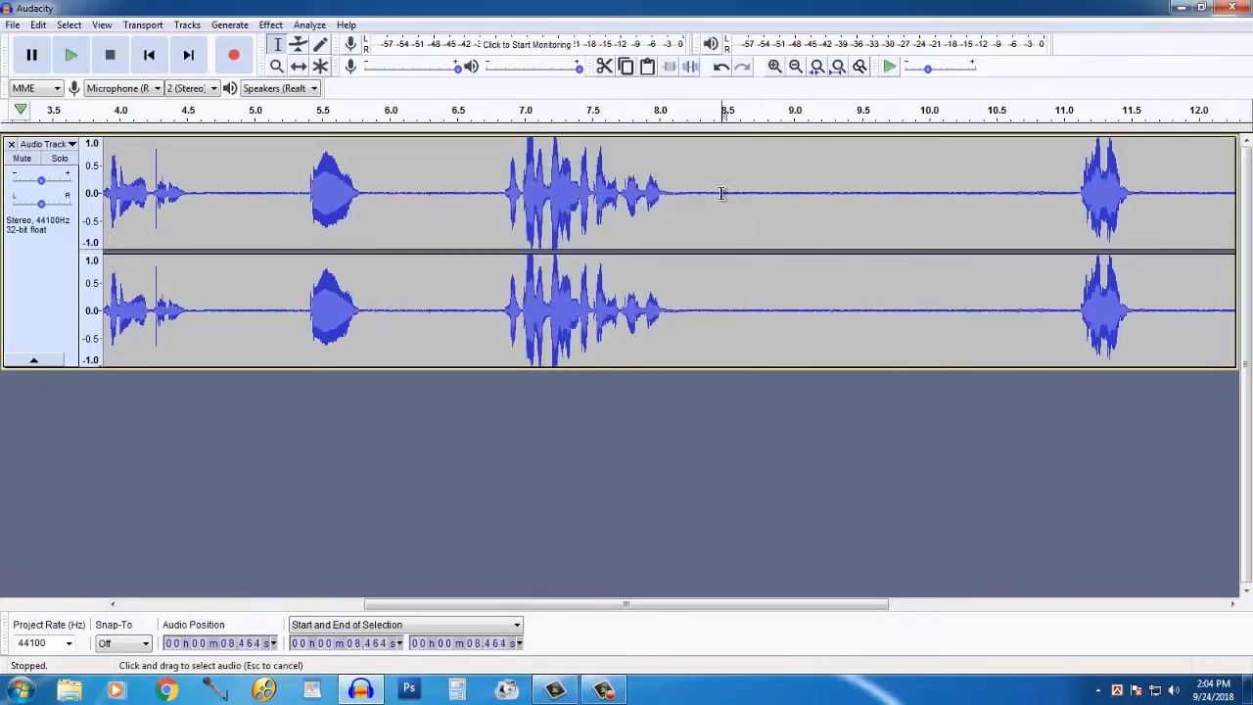
left_click(984, 239, "shift")
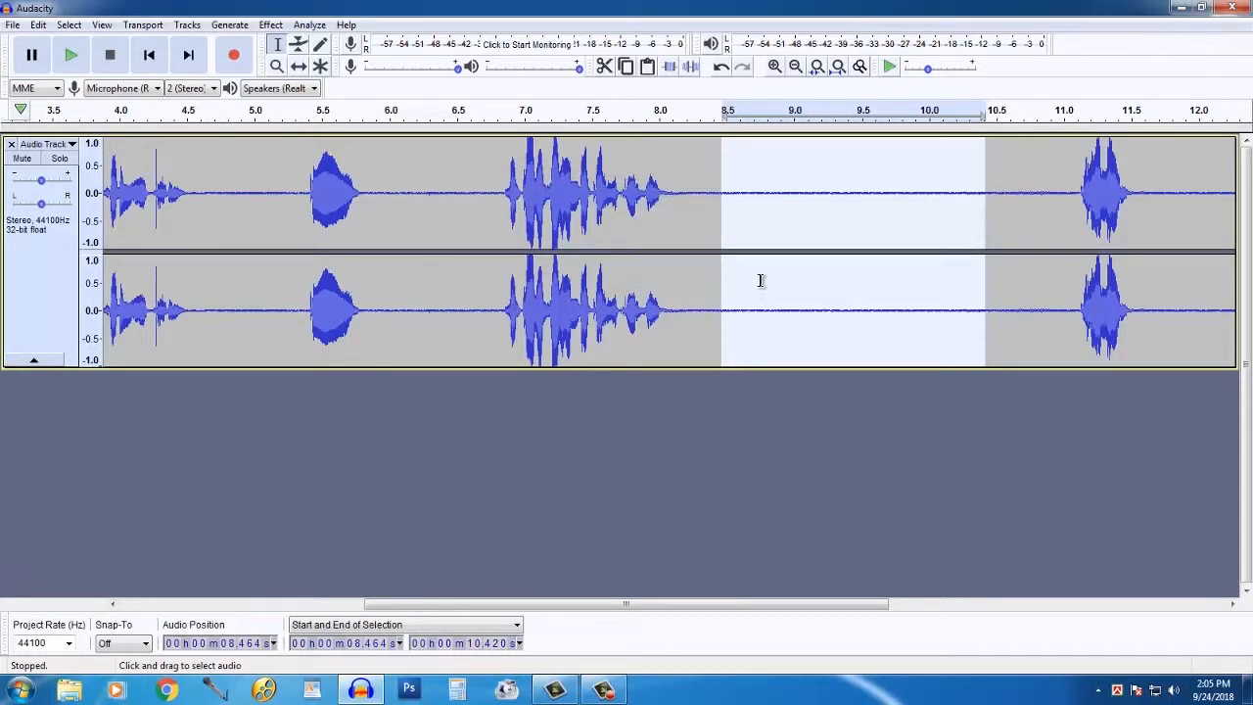
key("ctrl+a")
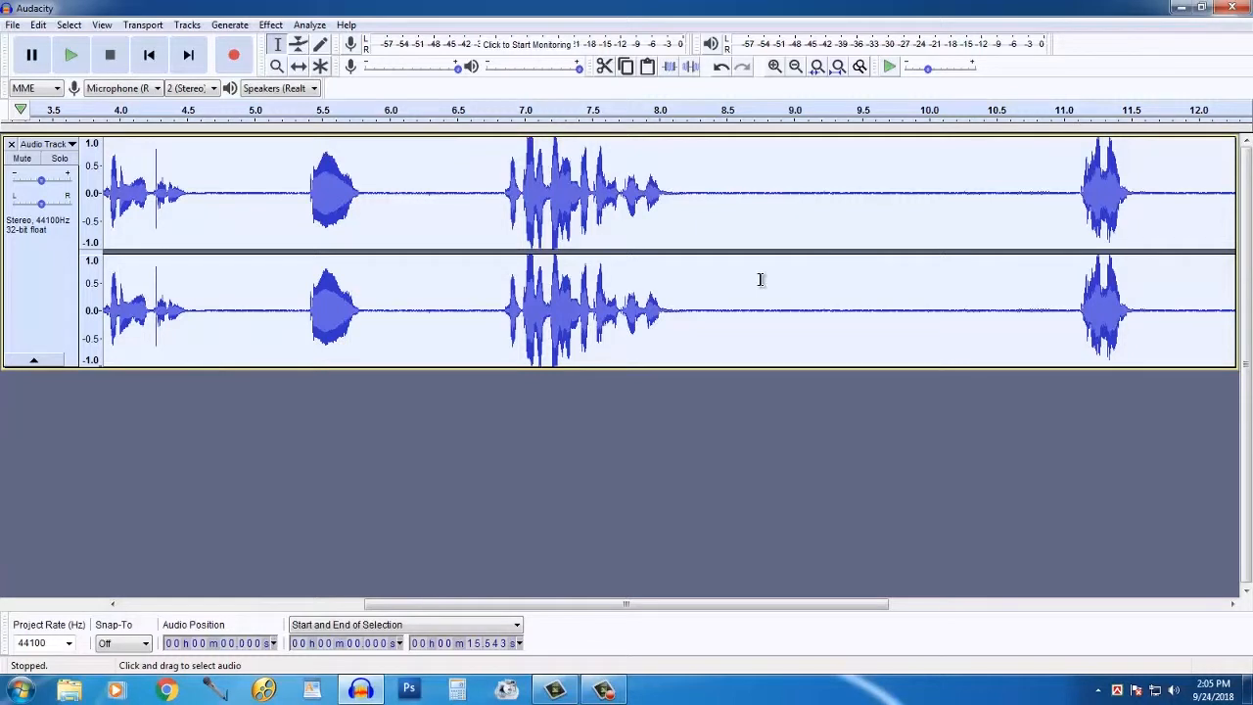
key("ctrl+r")
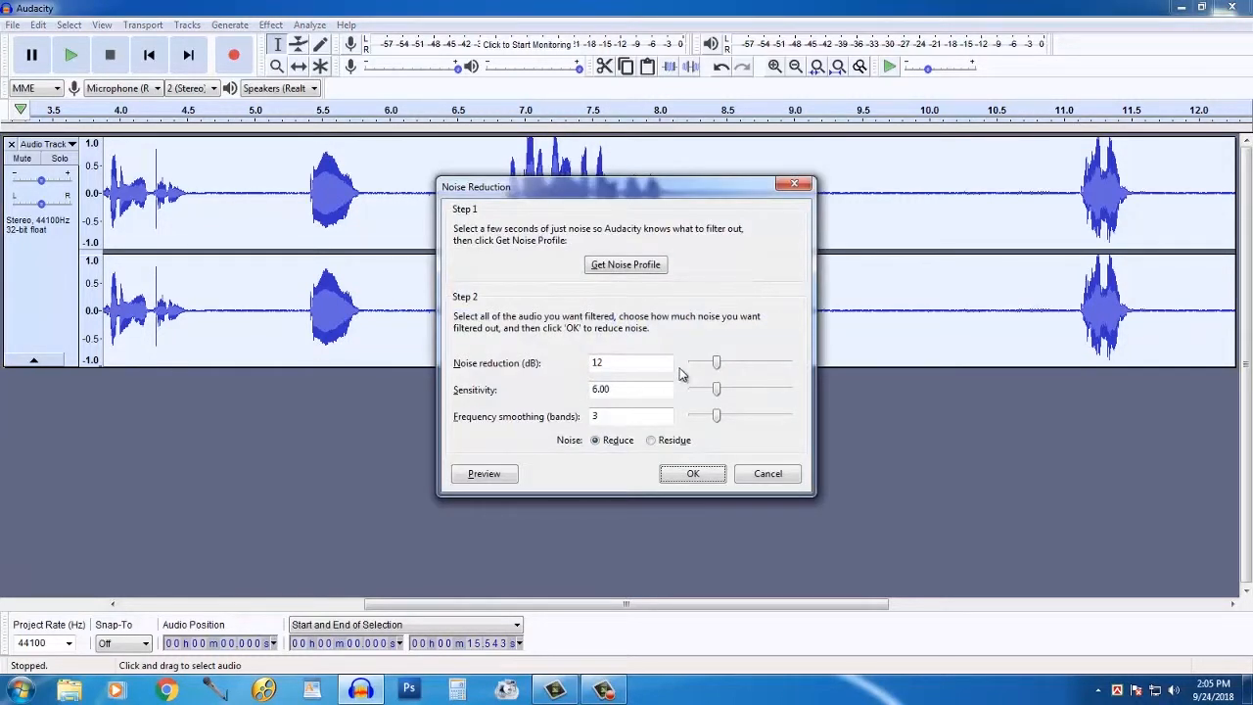
key("Return")
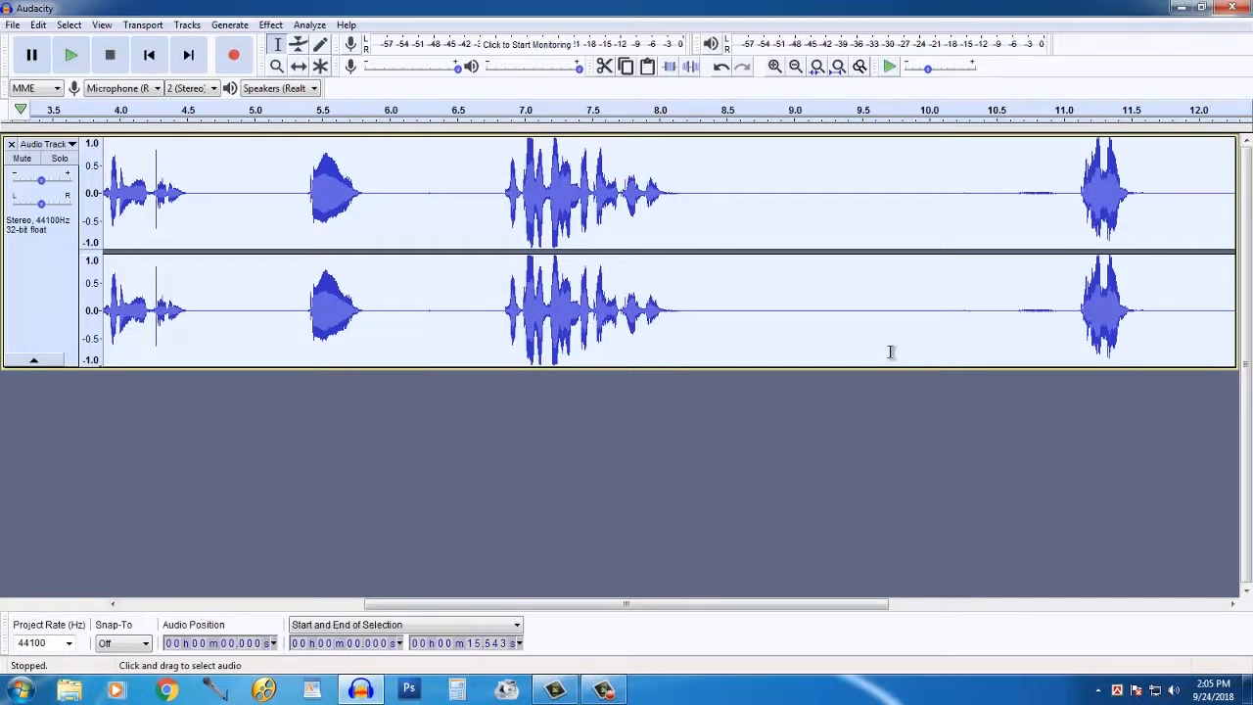
Clear the selection and undo the noise reduction.
left_click(888, 351)
key("ctrl+z")
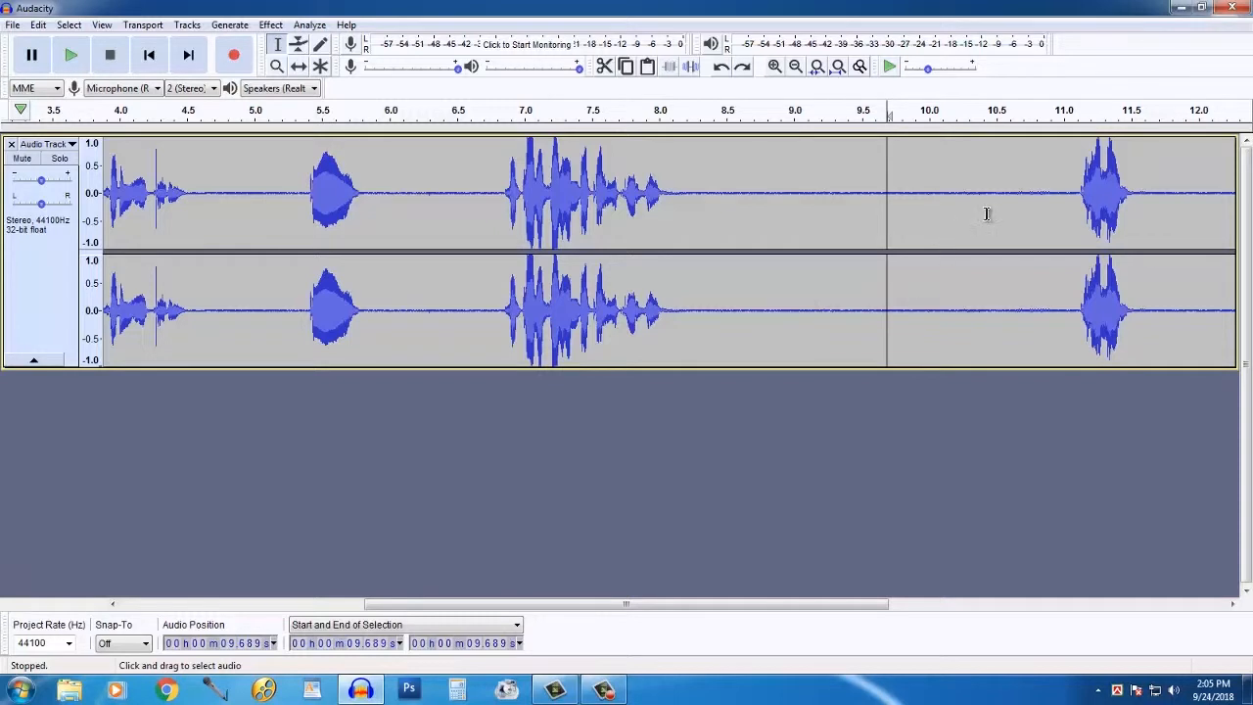
Select the silent stretch from about 9.0 to 10.5 seconds and capture it as the noise profile.
left_click_drag(993, 216, 798, 216)
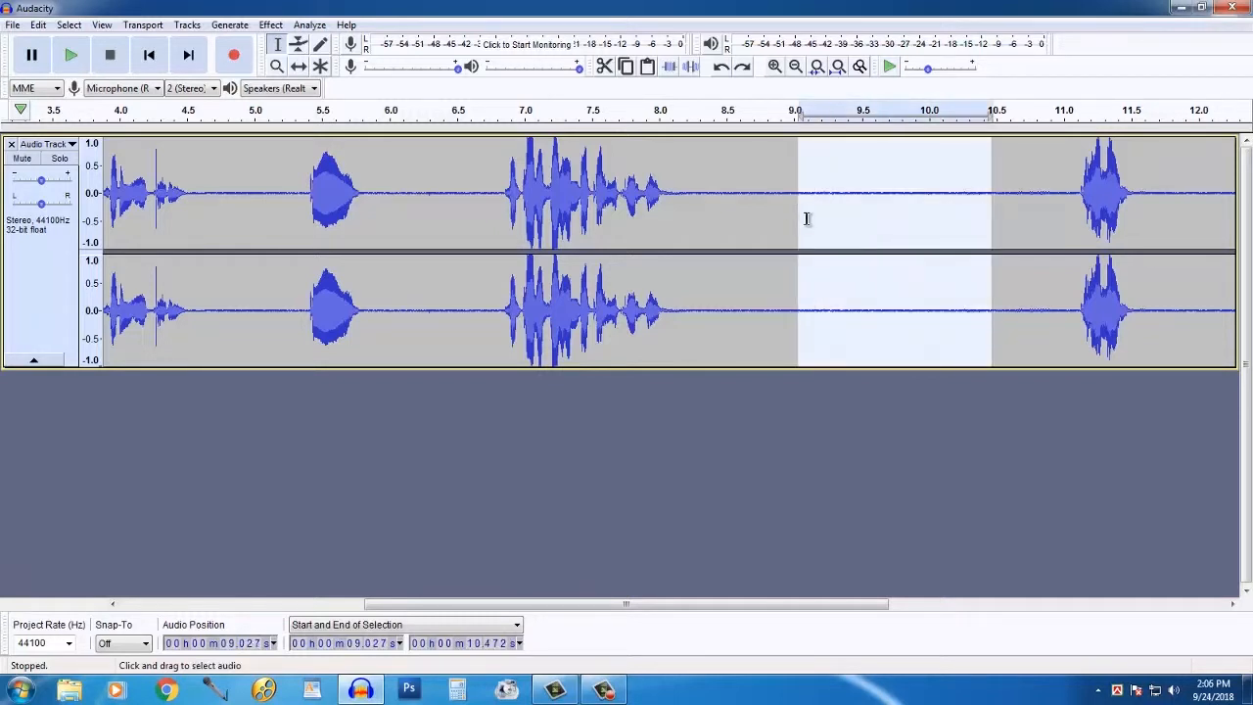
key("ctrl+r")
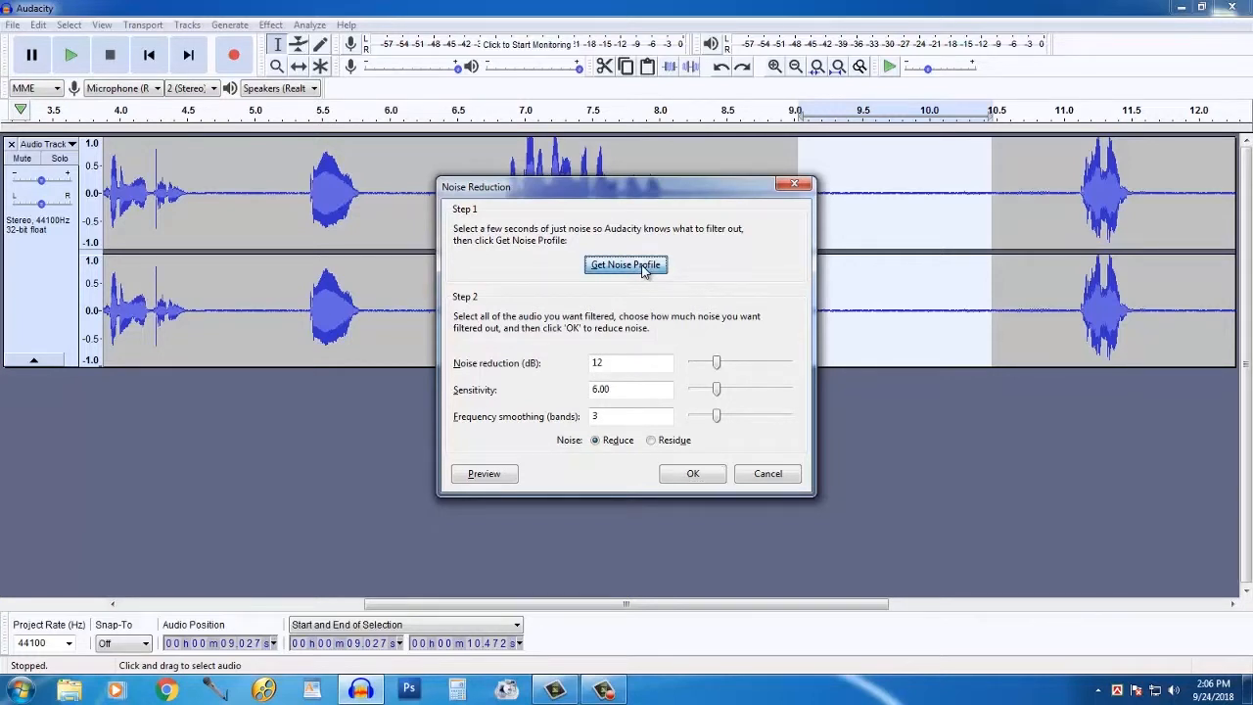
left_click(645, 267)
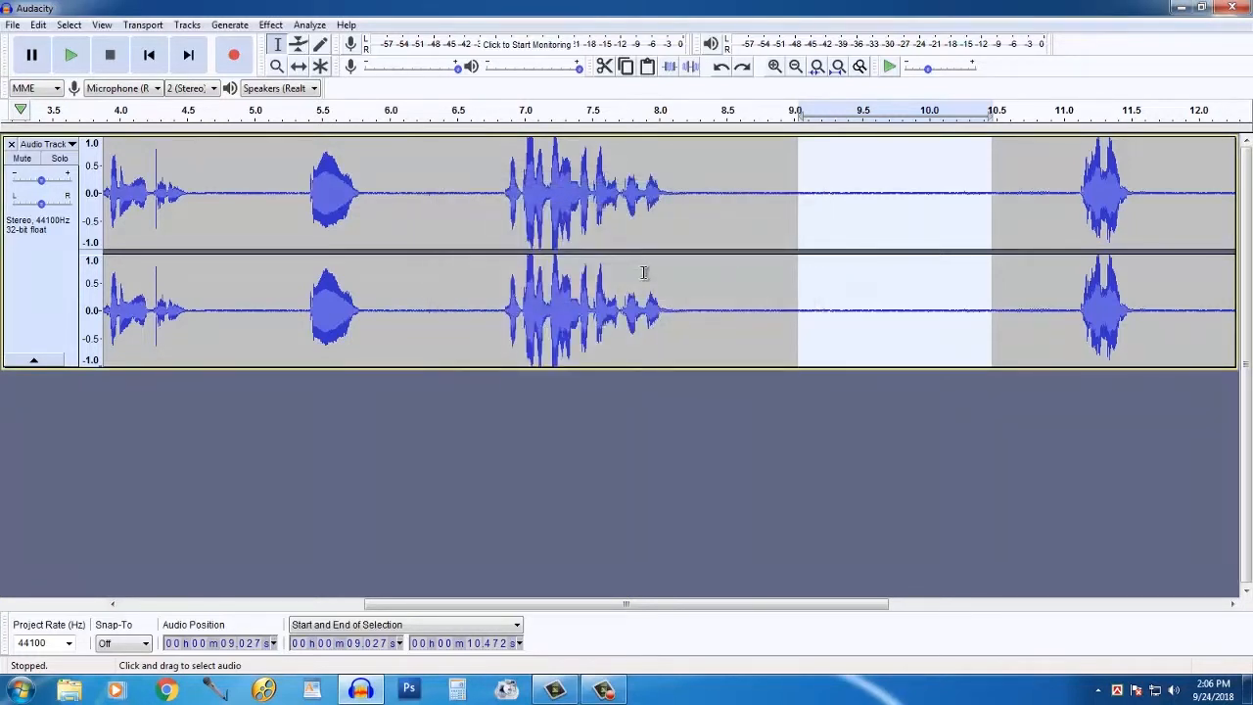
Apply Noise Reduction to the entire track with 12 dB reduction, sensitivity 6.00 and 3 frequency smoothing bands, then clear the selection.
key("ctrl+a")
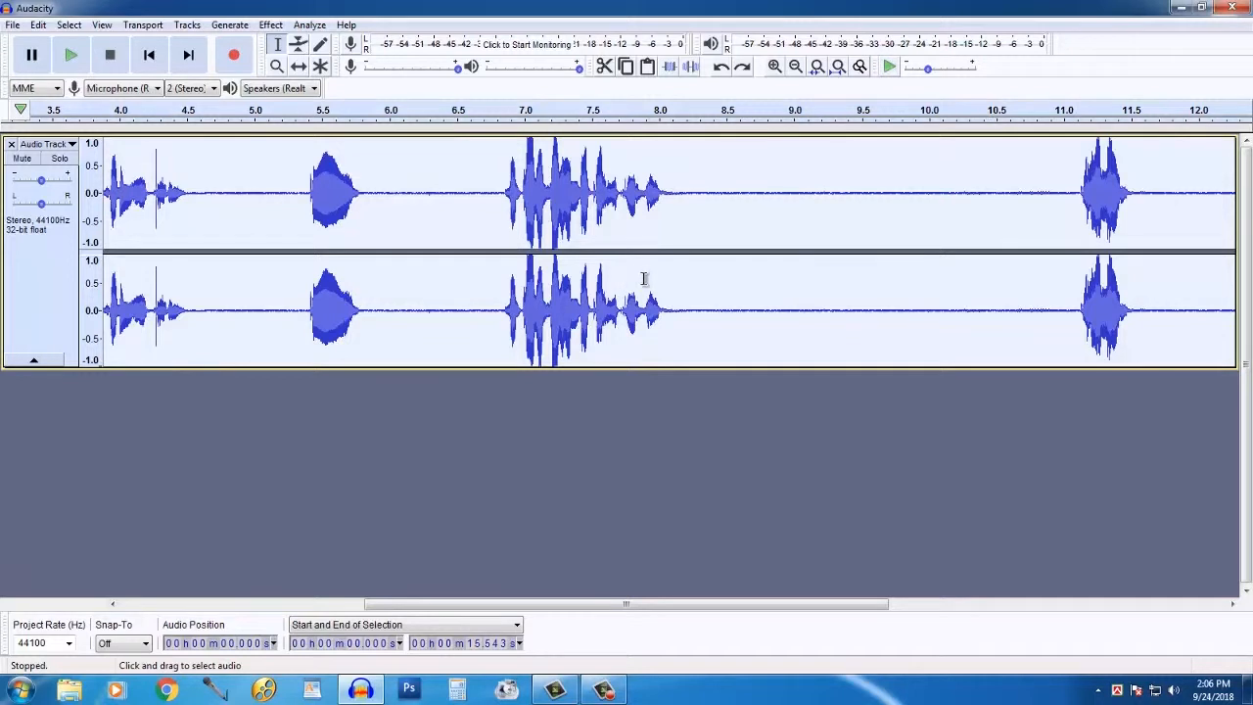
key("ctrl+r")
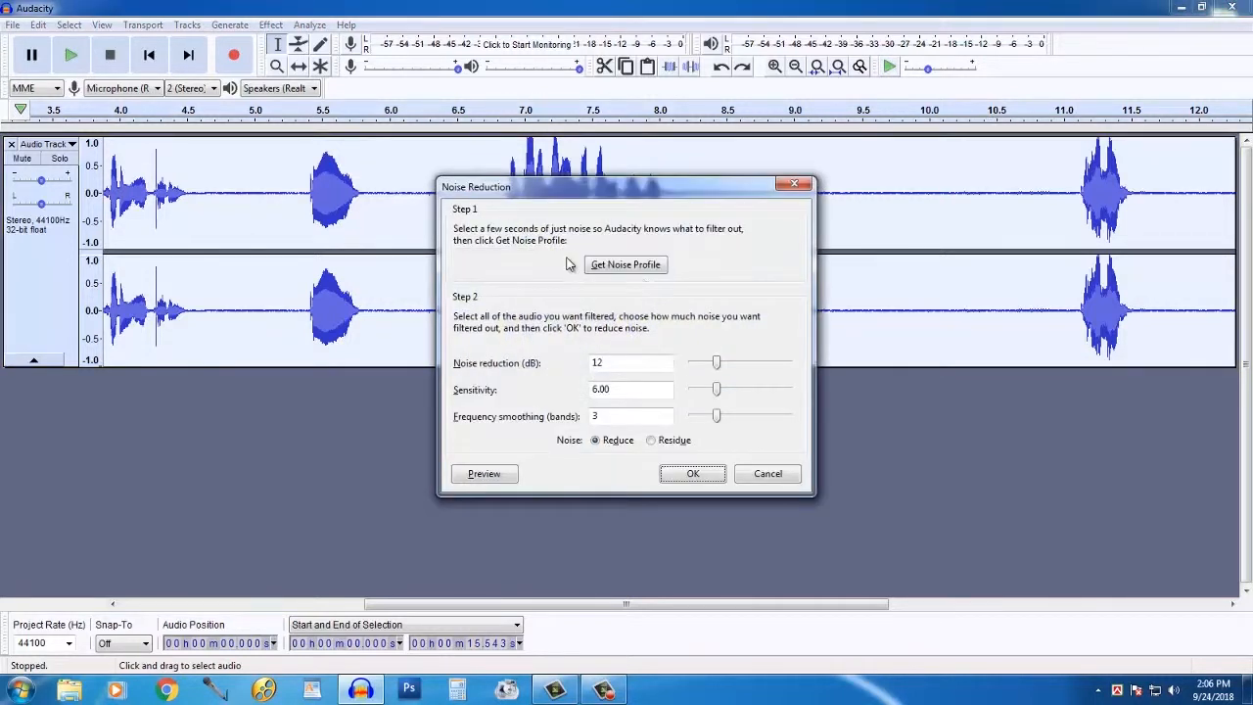
left_click(695, 476)
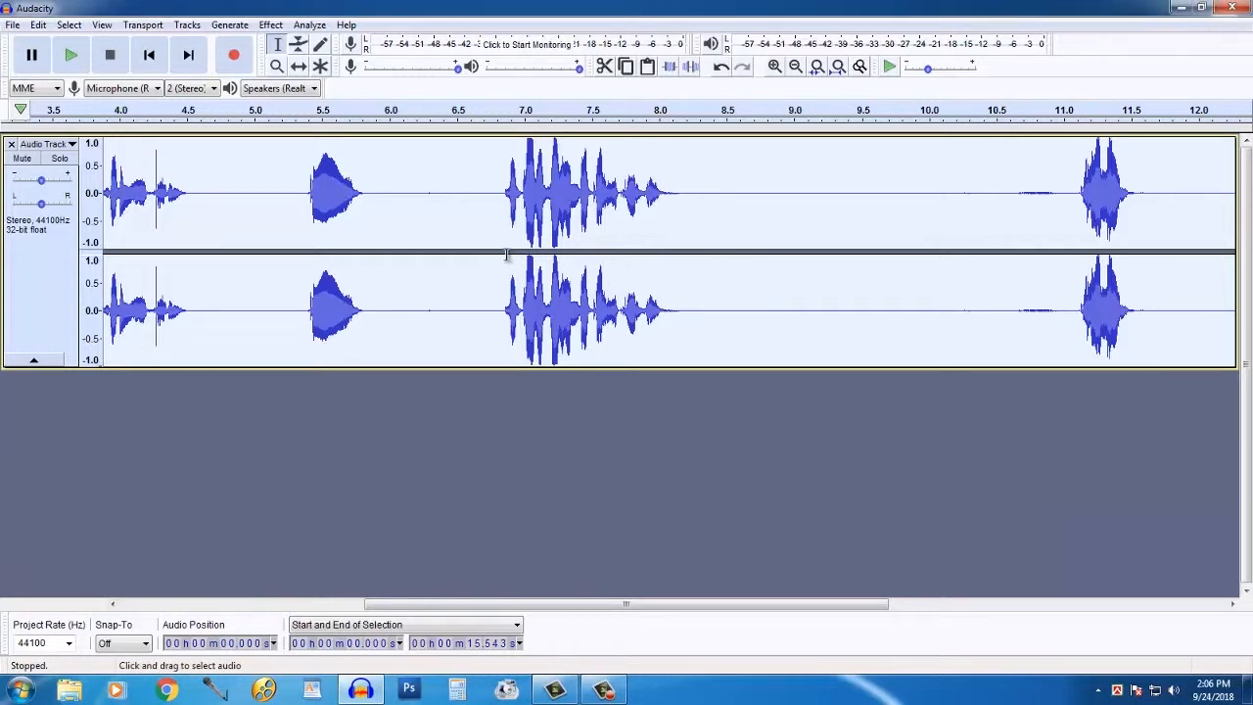
left_click(719, 278)
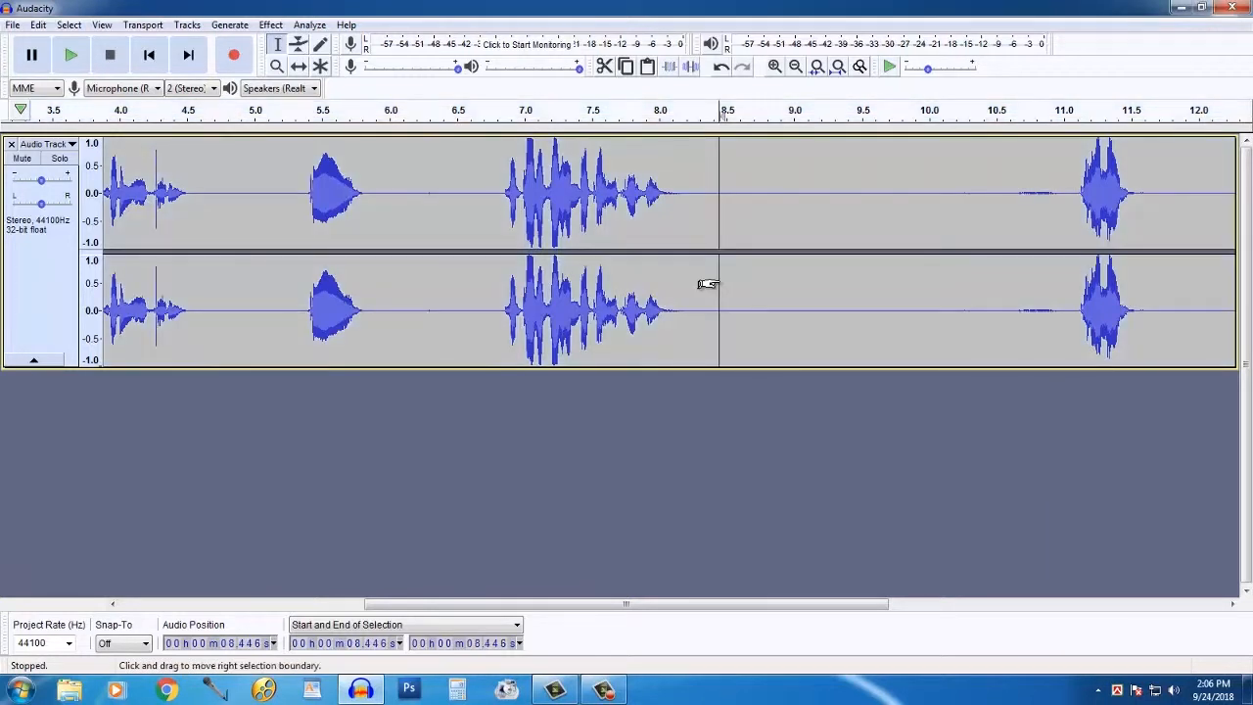
Select the whole track and look up Echo and its shortcut among the effects.
key("ctrl+a")
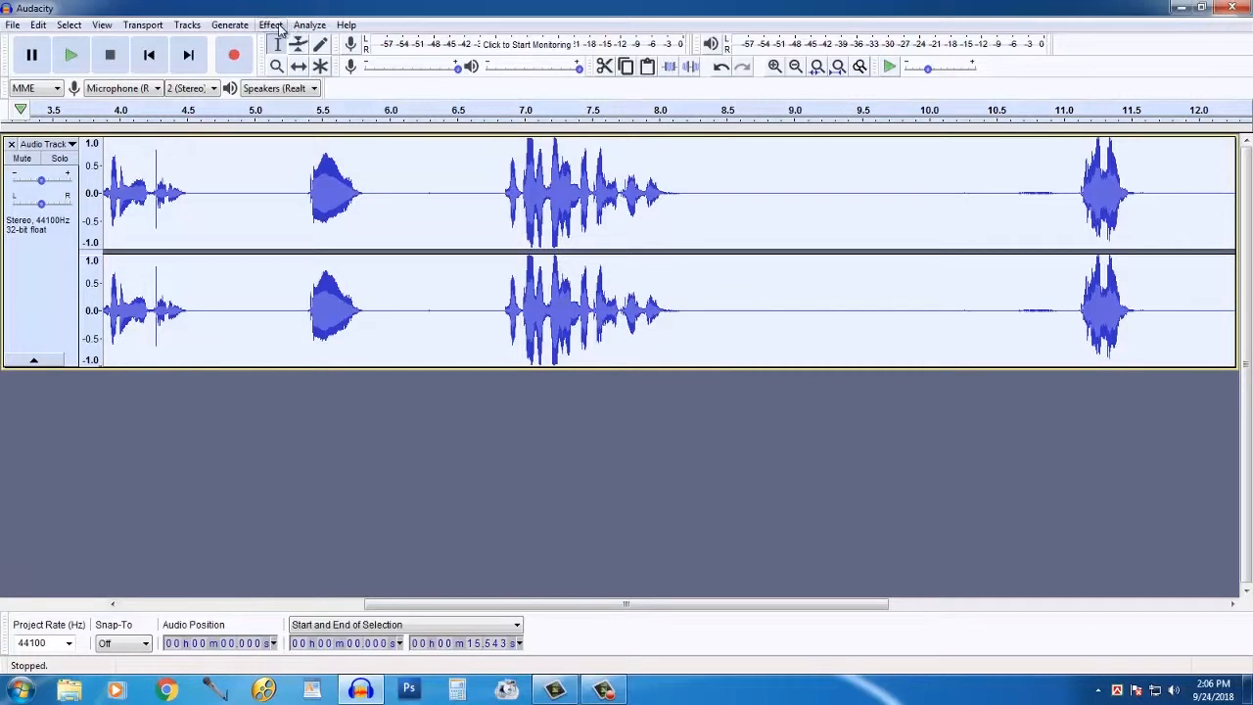
left_click(273, 24)
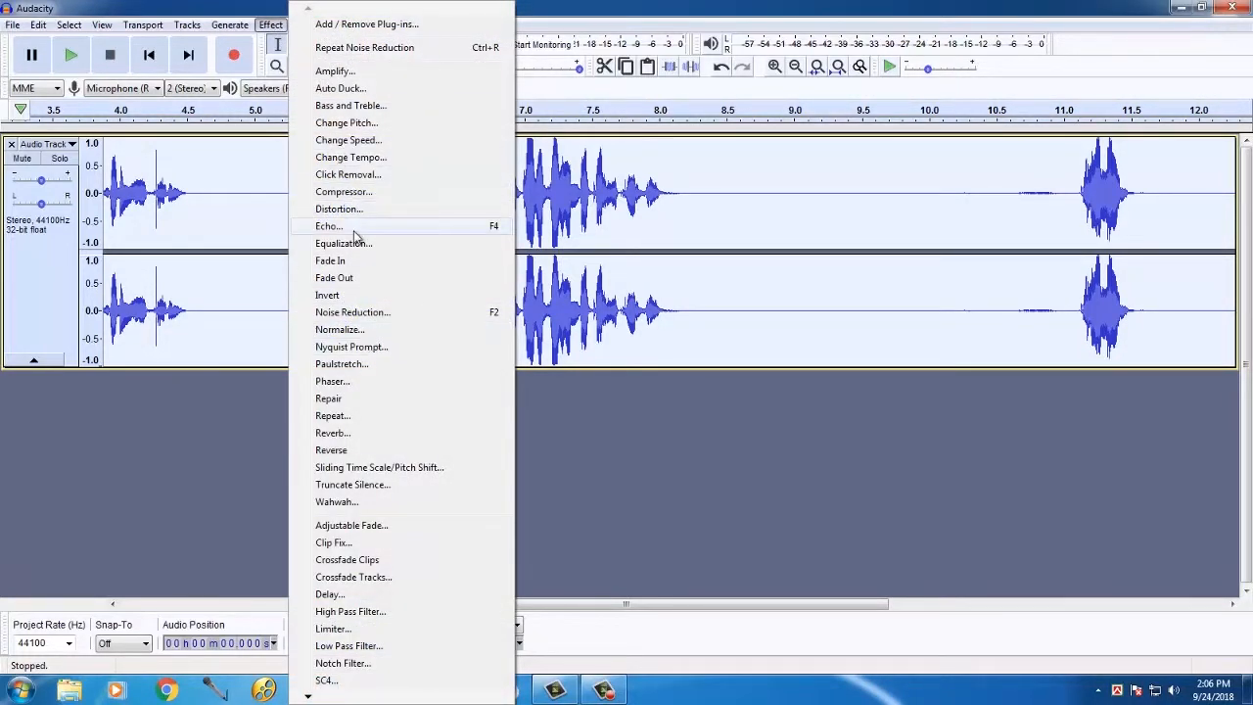
left_click(662, 216)
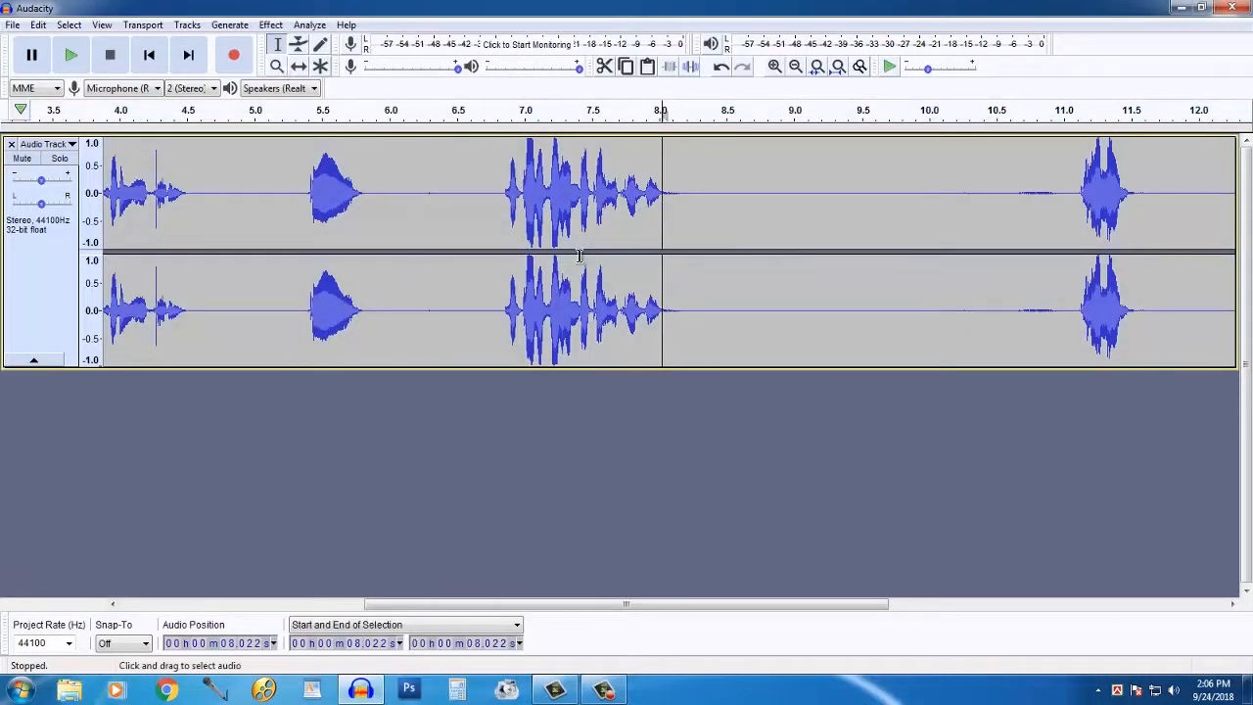
Look up the Echo effect's shortcut in the keyboard preferences by searching for "ech", and leave without saving changes.
left_click(37, 26)
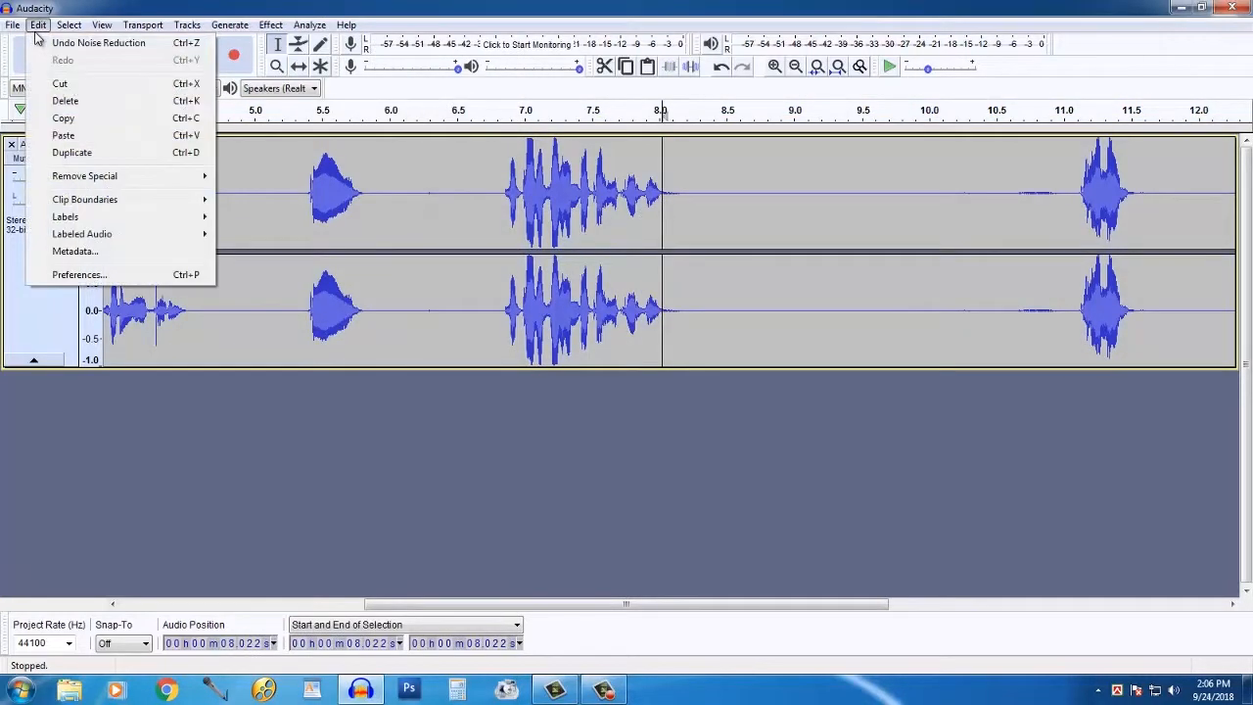
left_click(78, 274)
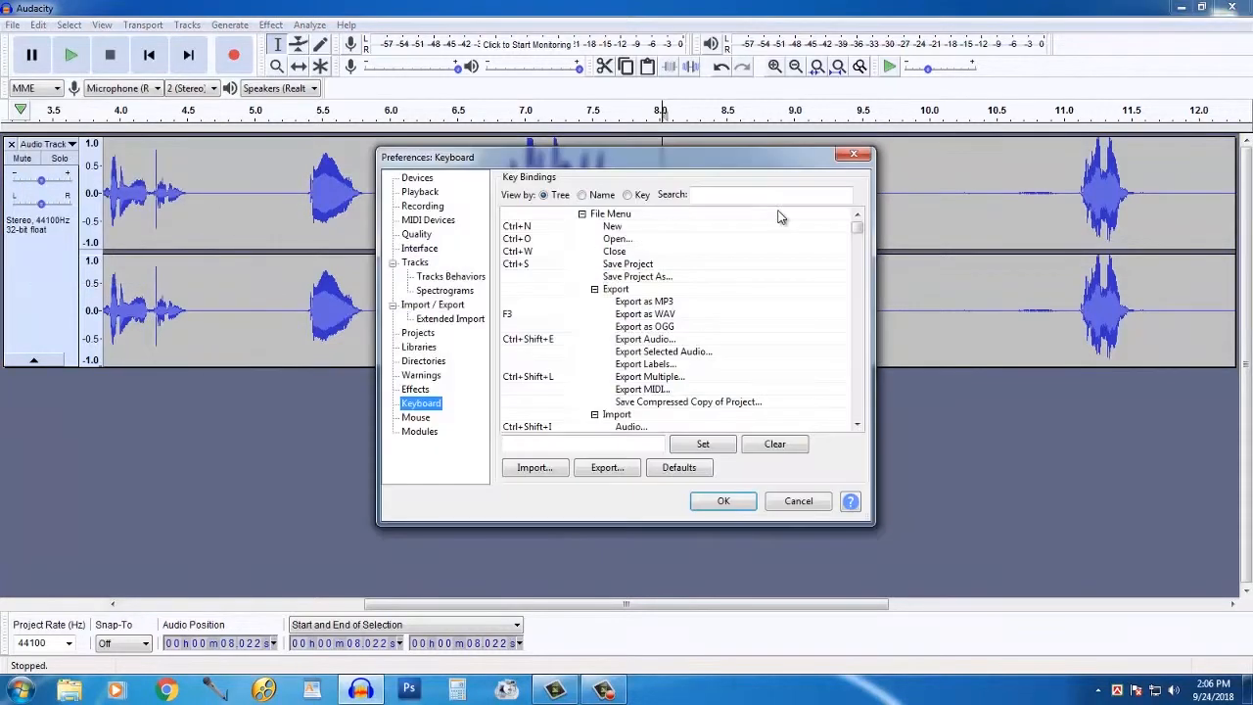
left_click(705, 195)
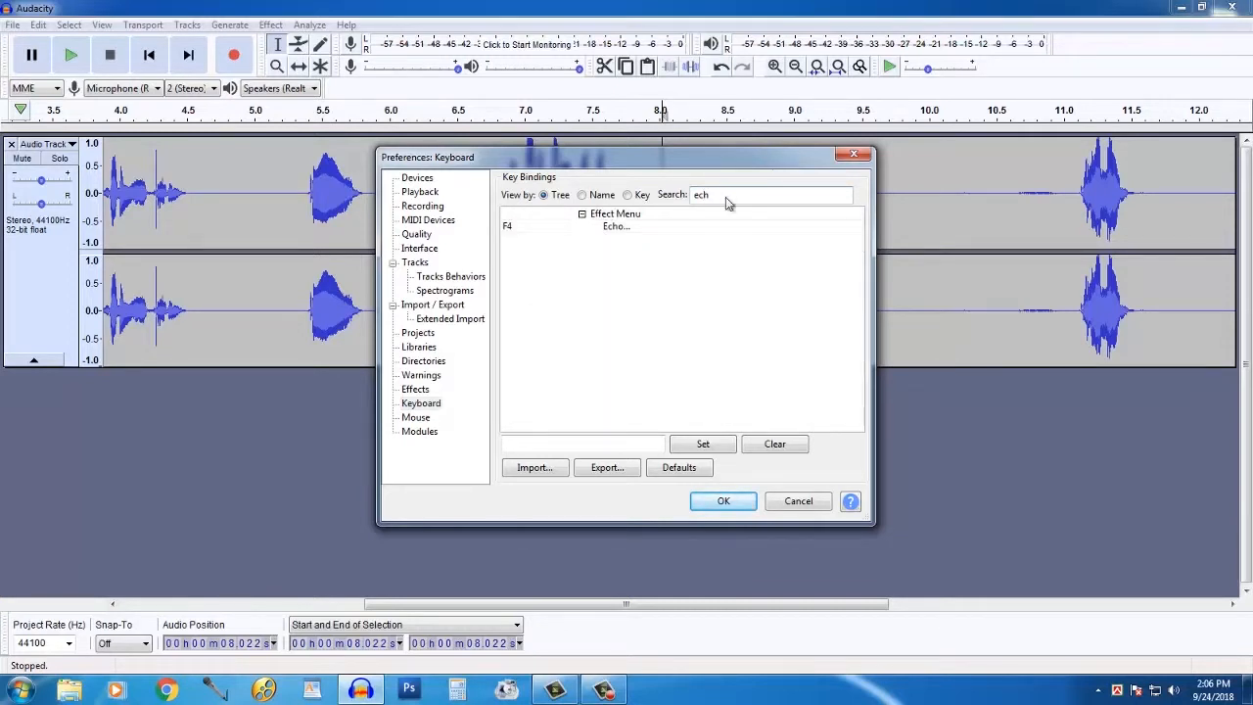
left_click(624, 233)
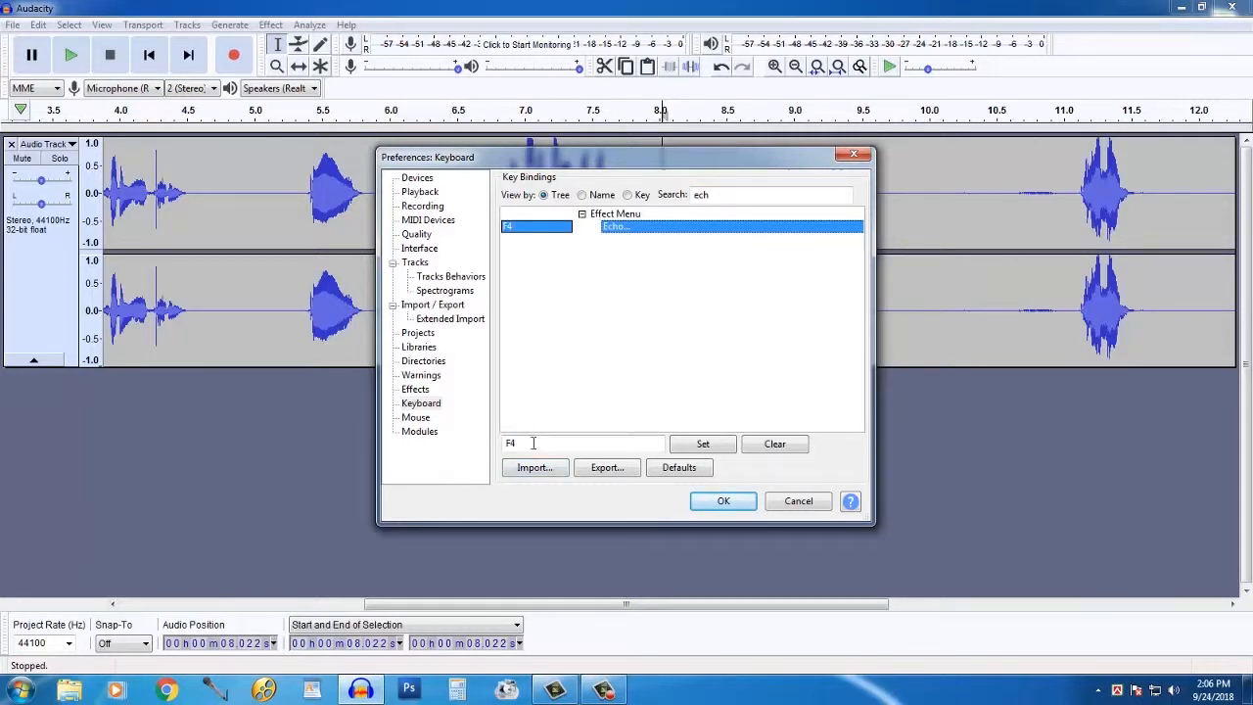
left_click(691, 448)
left_click(799, 502)
Preview and apply Echo to the entire track with a delay time of 0.1 seconds and a decay factor of 0.08.
left_click(771, 290)
key("ctrl+a")
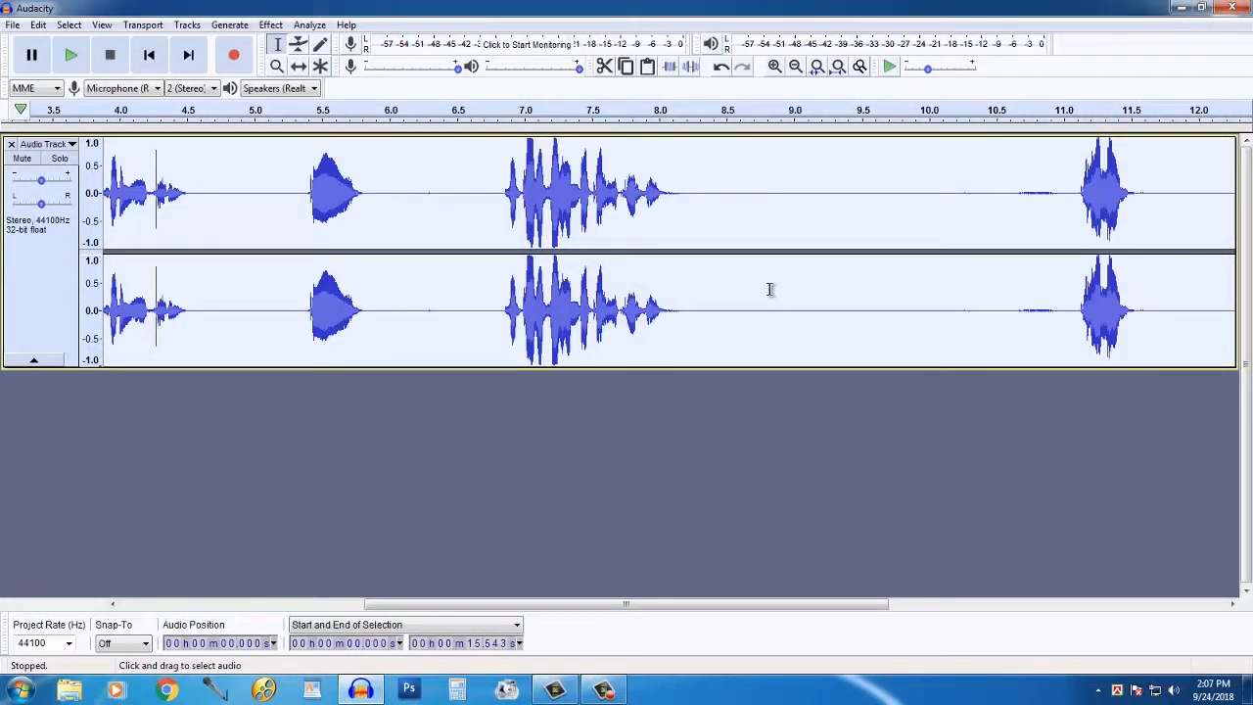
key("ctrl+e")
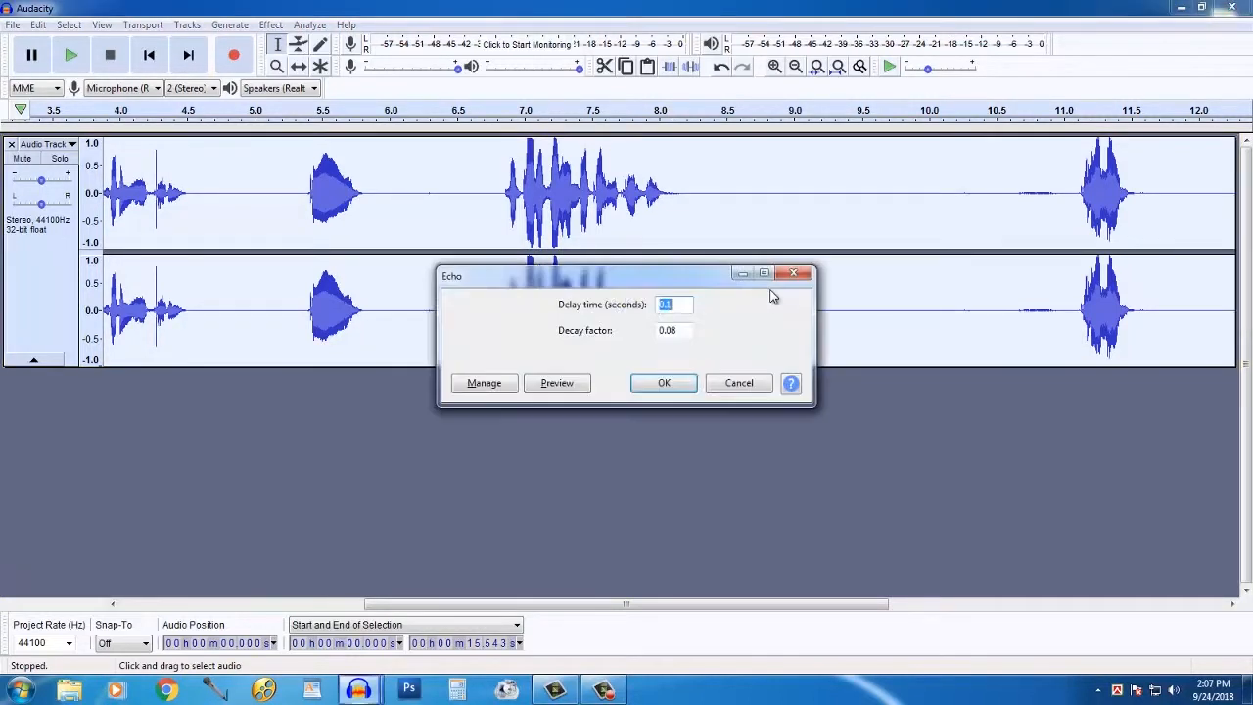
left_click(556, 387)
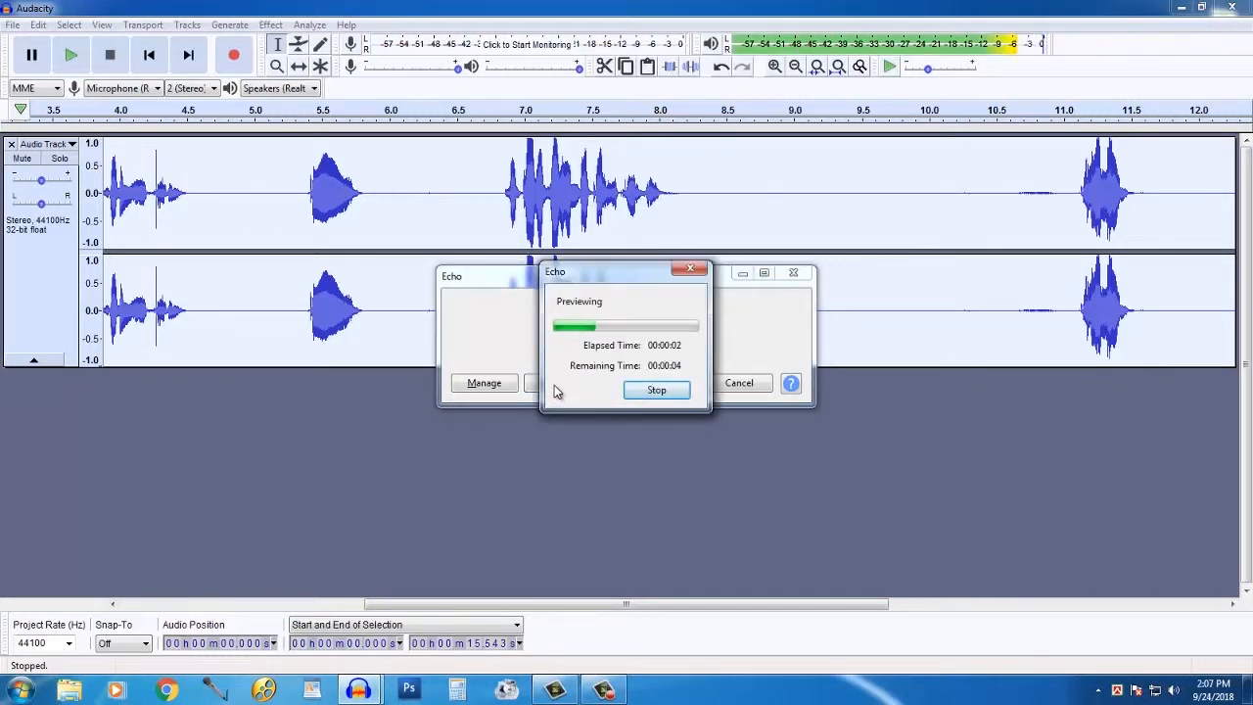
left_click(655, 390)
left_click(663, 383)
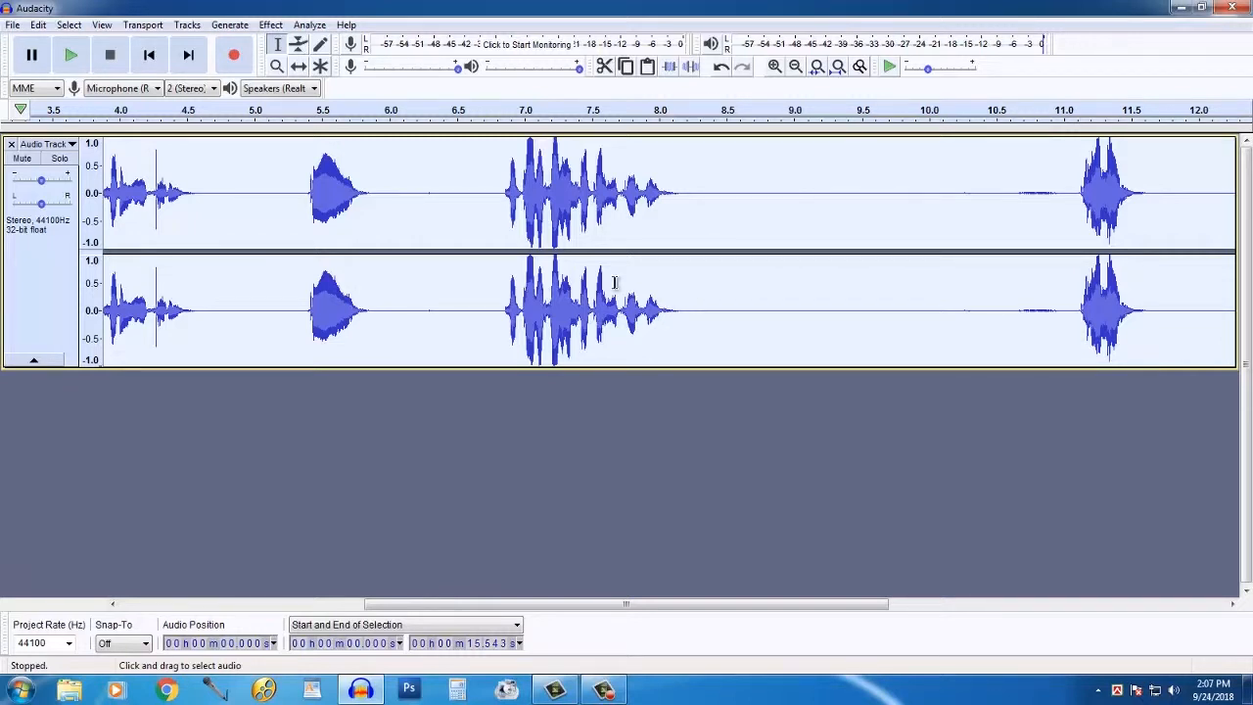
Select the silent stretch from about 8.5 to 11.0 seconds and delete it from the track.
left_click(1066, 199)
left_click_drag(1065, 199, 752, 209)
left_click(1064, 206)
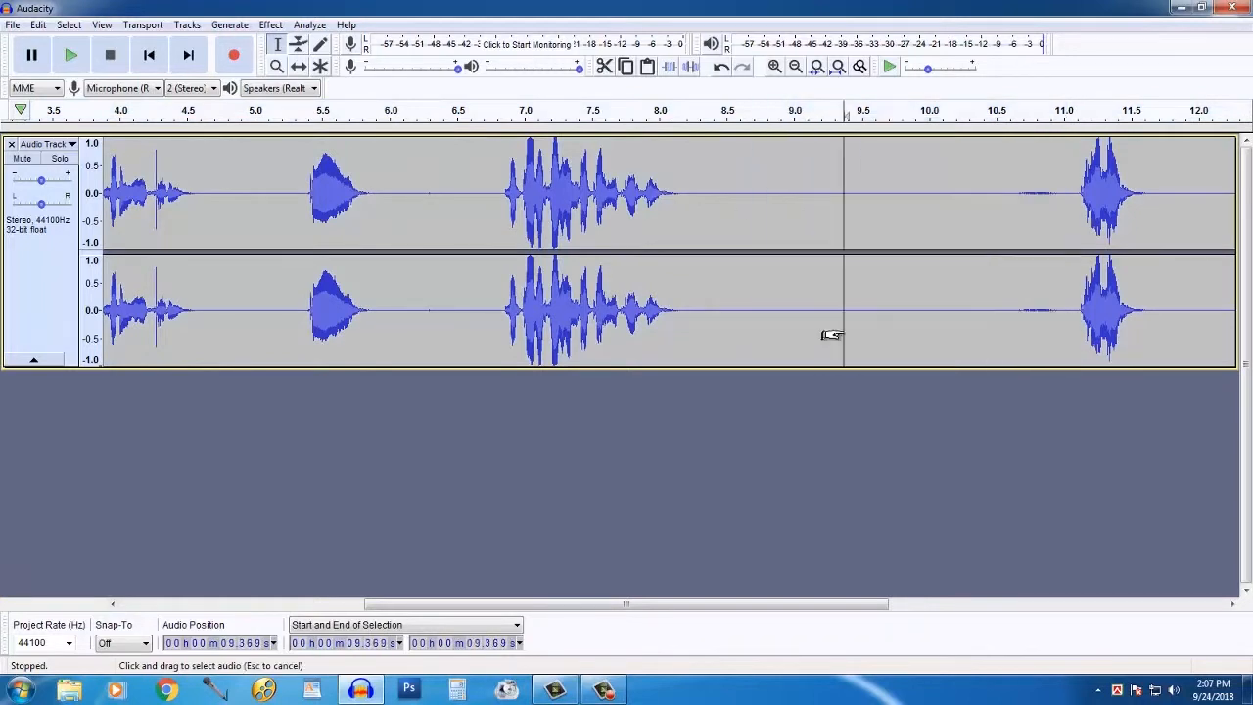
left_click_drag(1064, 196, 731, 206)
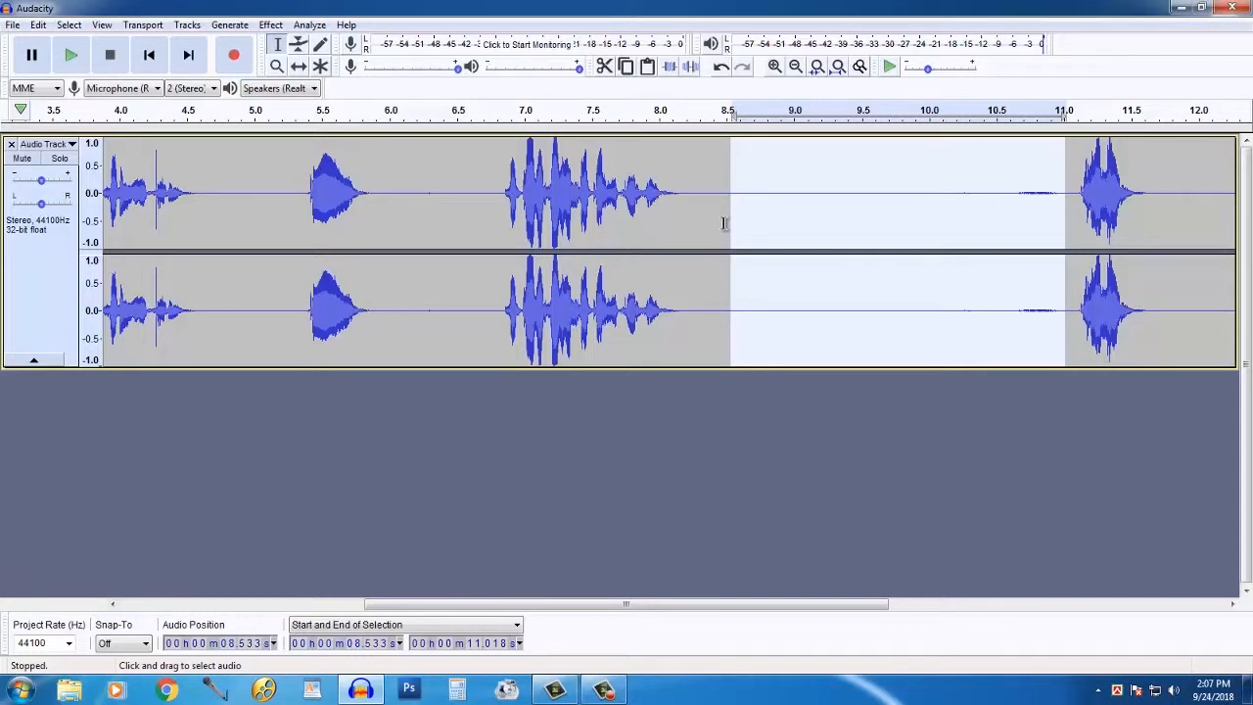
key("ctrl+z")
Delete the silent stretch from about 6.1 to 6.5 seconds, just before the next spoken part.
left_click_drag(461, 195, 402, 196)
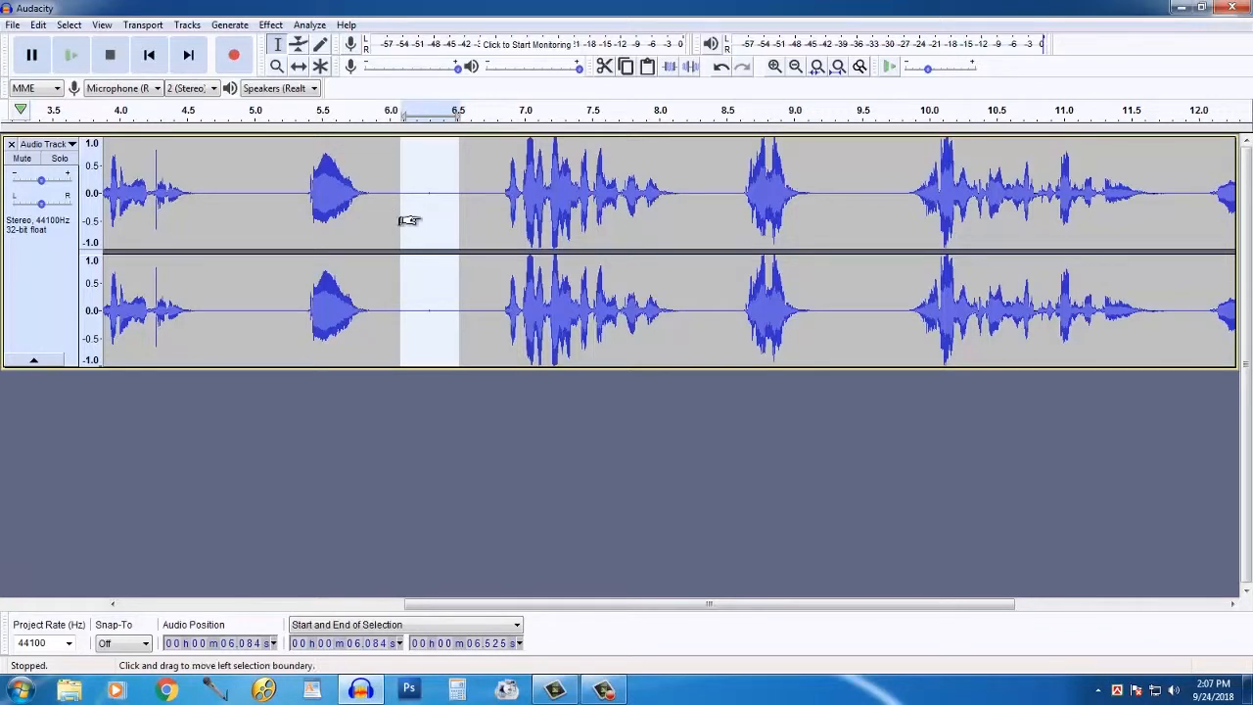
key("Delete")
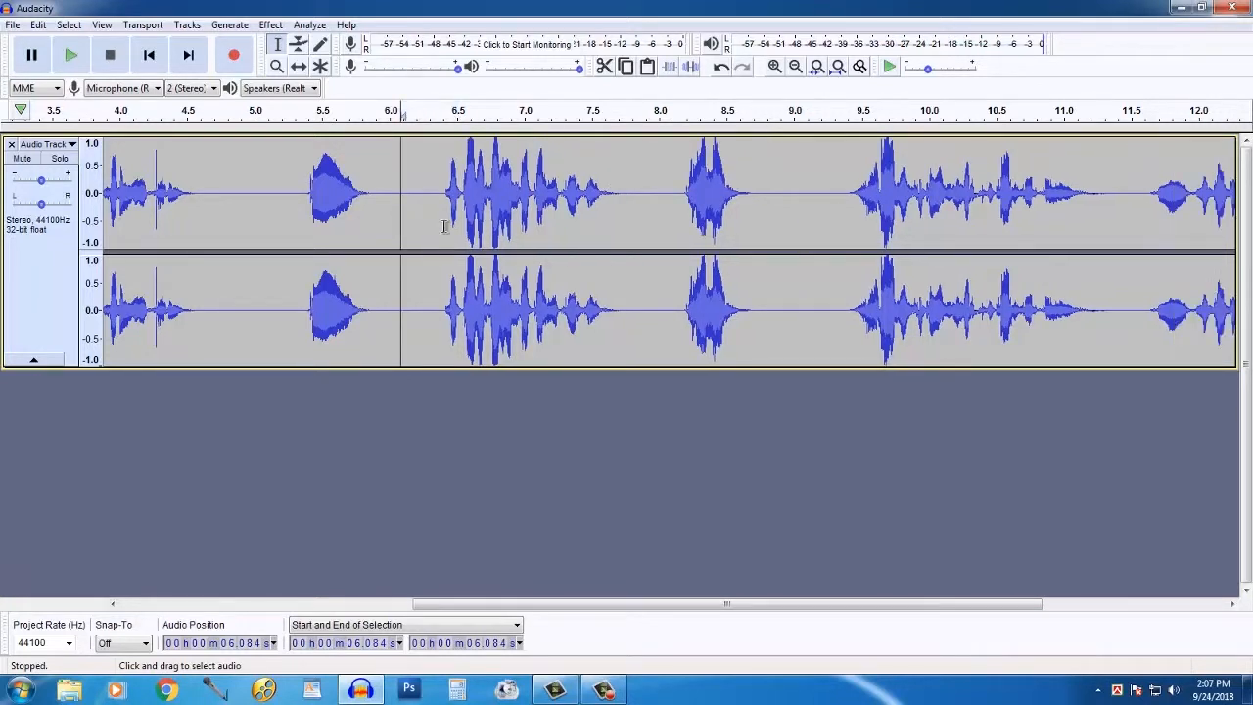
left_click_drag(235, 203, 271, 215)
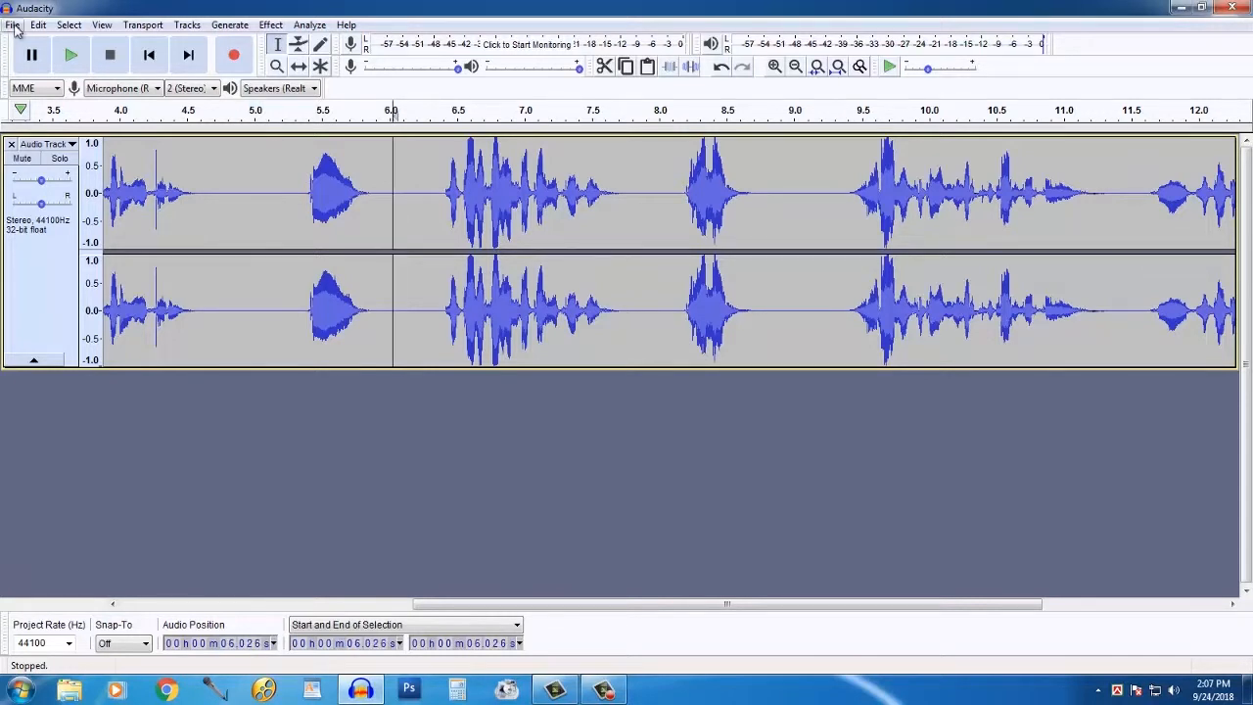
left_click_drag(252, 195, 255, 195)
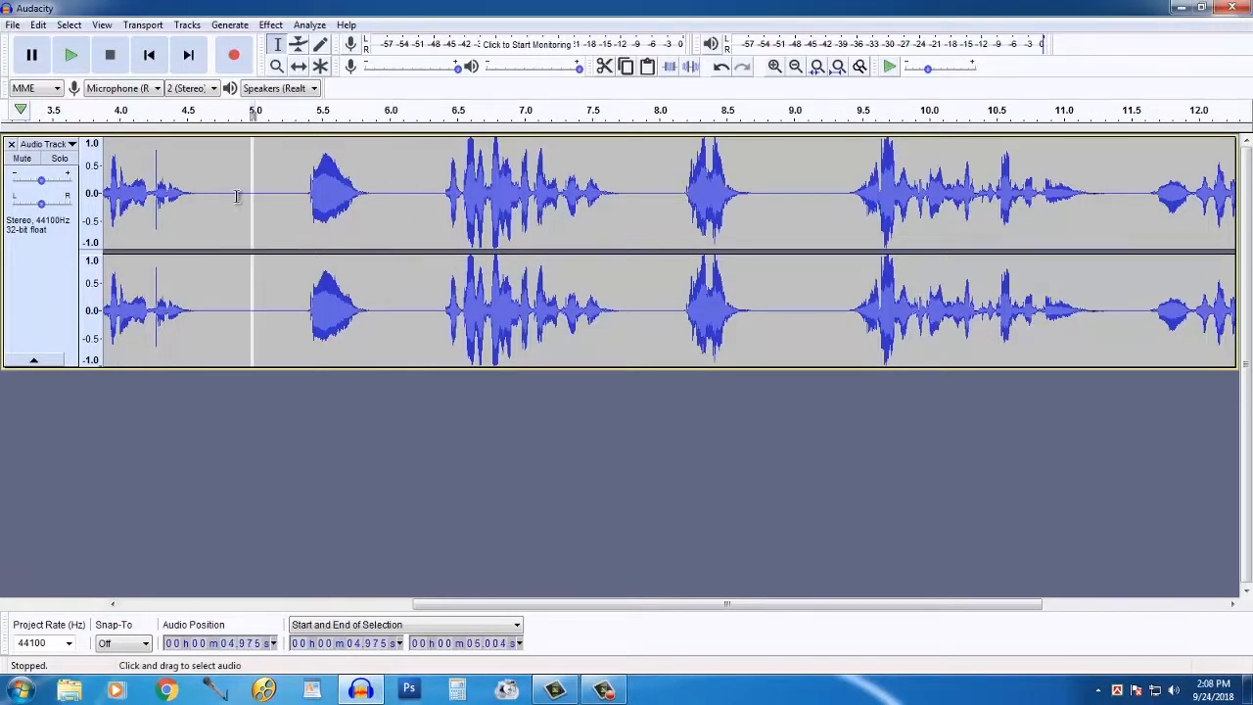
Look up Export as WAV and its shortcut among the export commands.
left_click(13, 26)
mouse_move(56, 157)
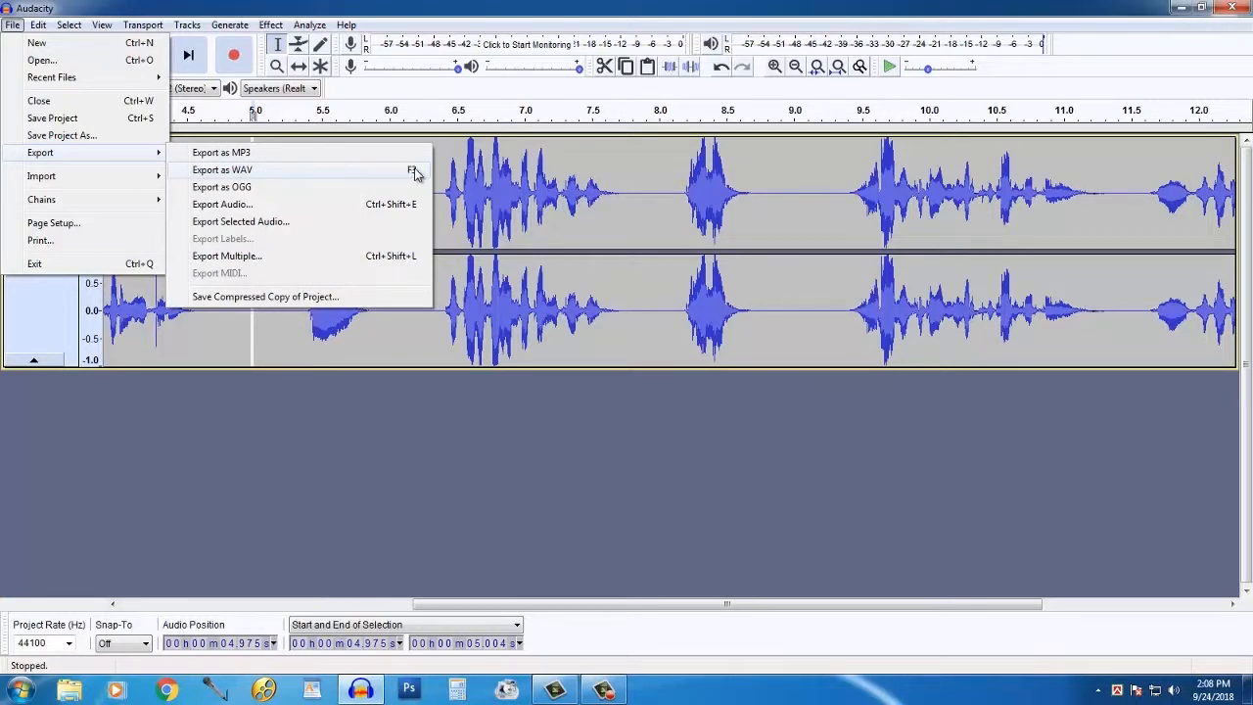
left_click(625, 209)
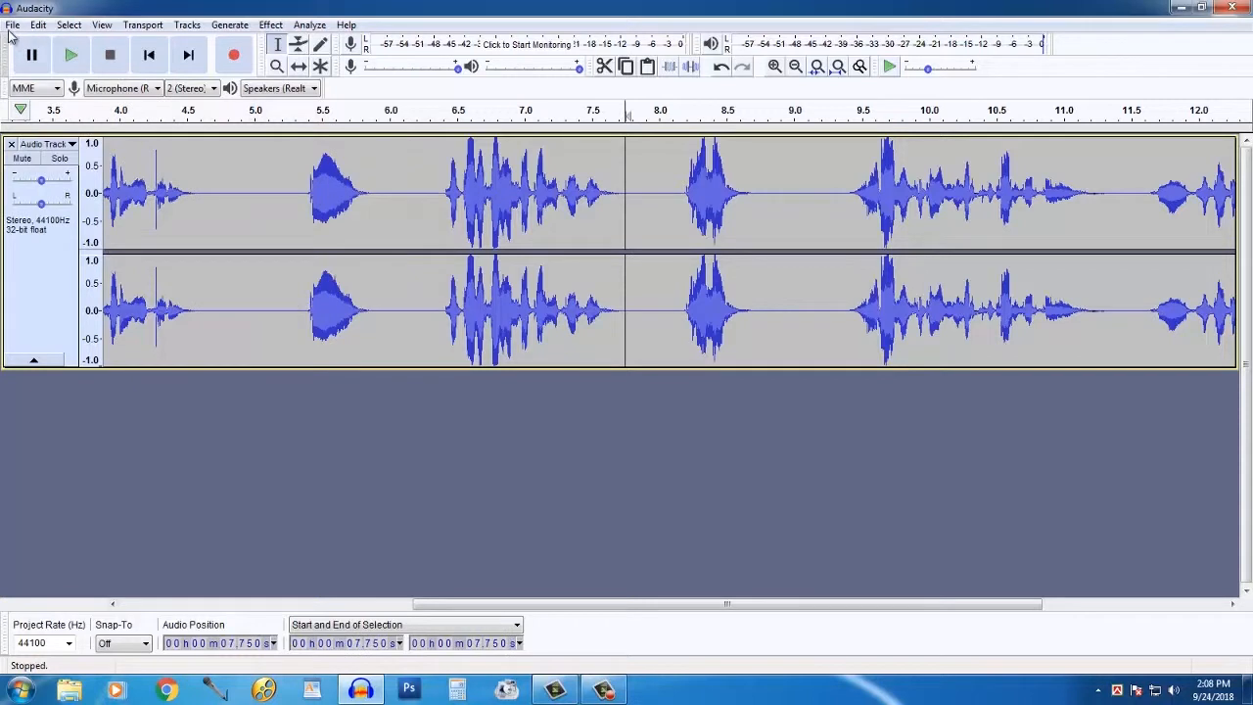
Check the key binding of Export as WAV in the keyboard preferences and confirm the preferences.
left_click(39, 28)
left_click(78, 274)
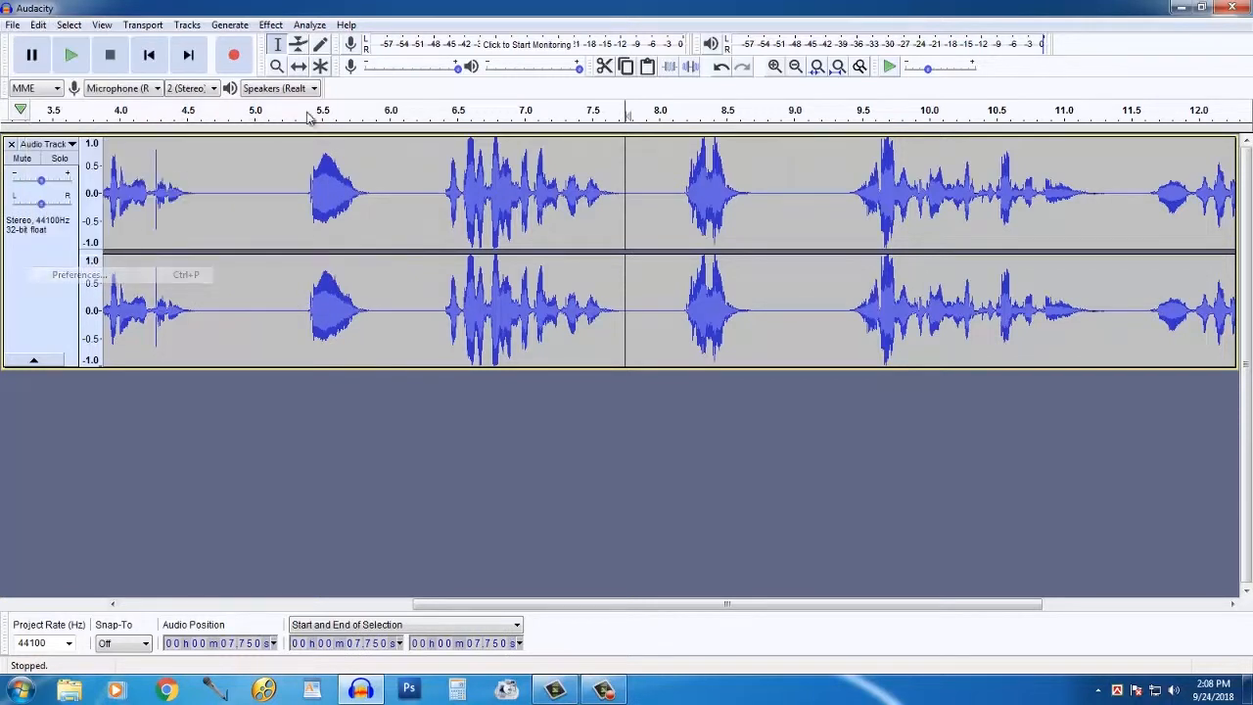
left_click(725, 197)
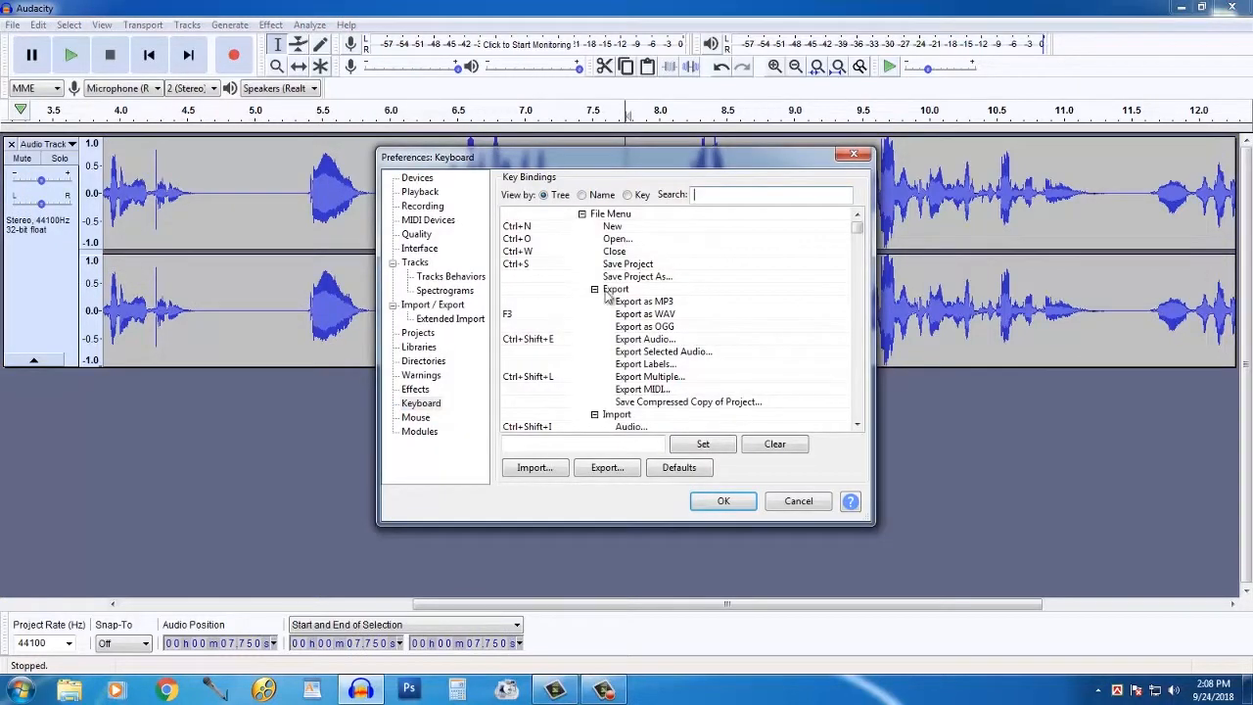
left_click(650, 314)
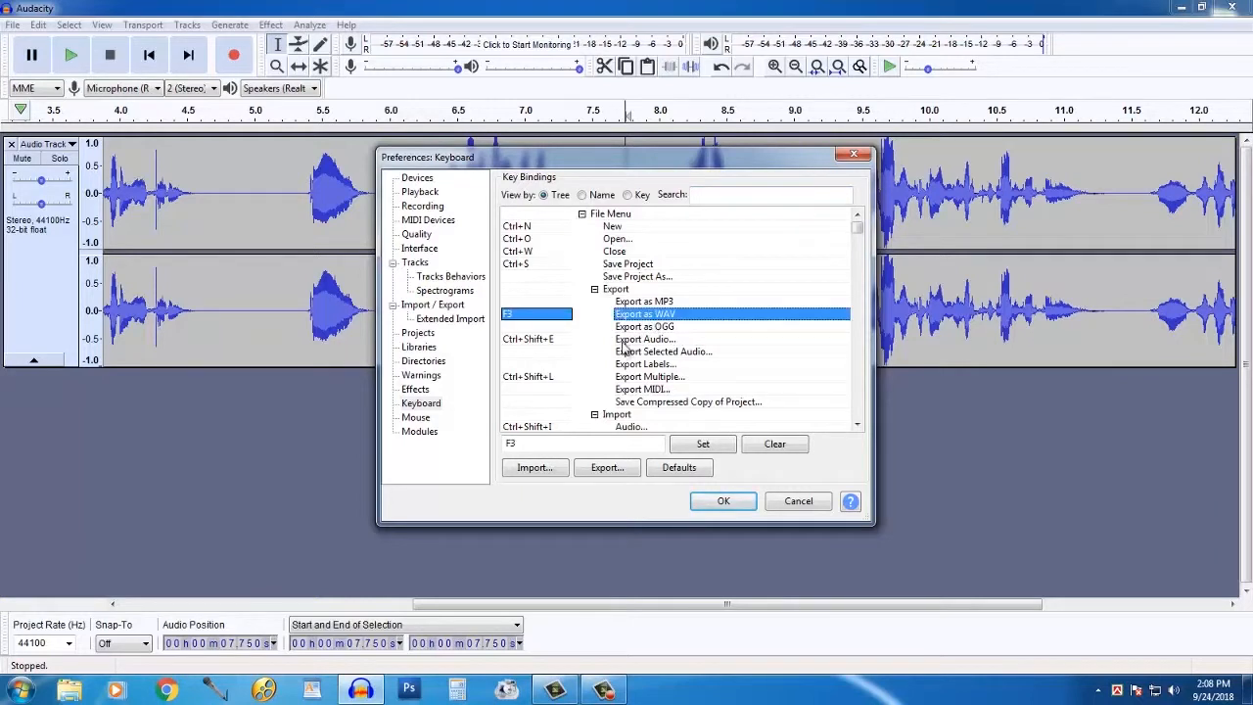
left_click(729, 505)
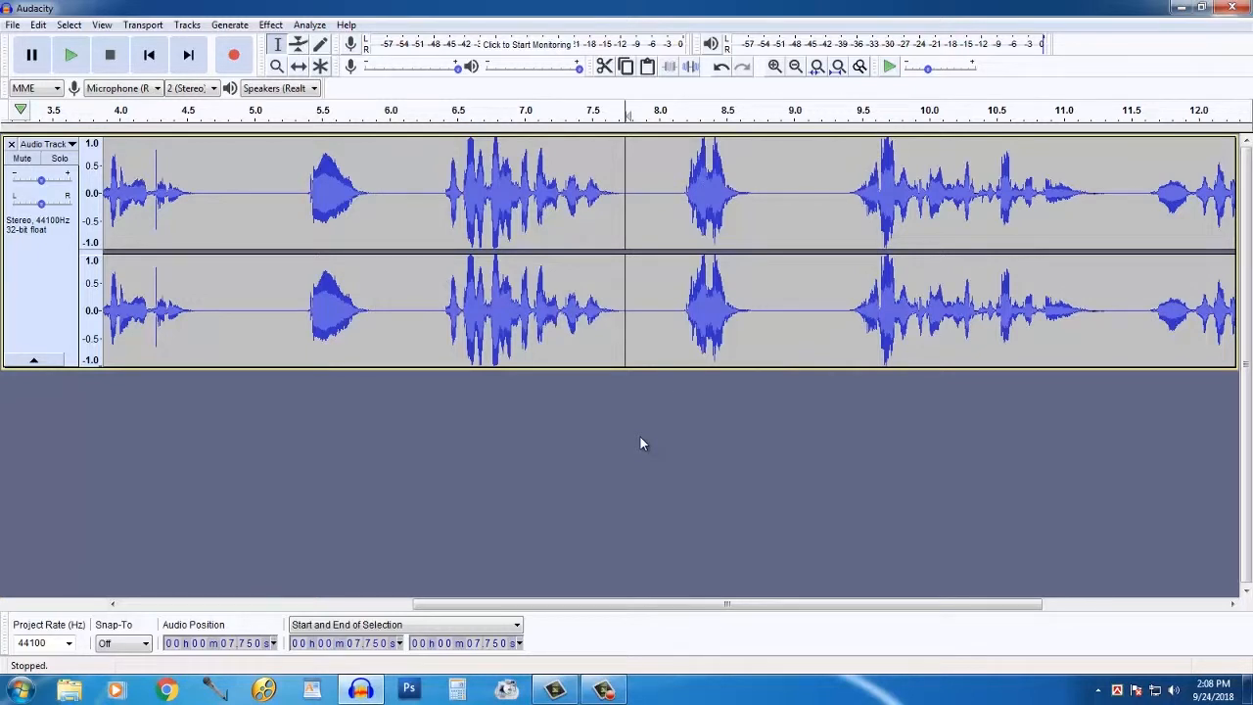
Export the audio to the Desktop as "untitled" in WAV (Microsoft) signed 16-bit PCM format, leaving the metadata tags empty.
key("F3")
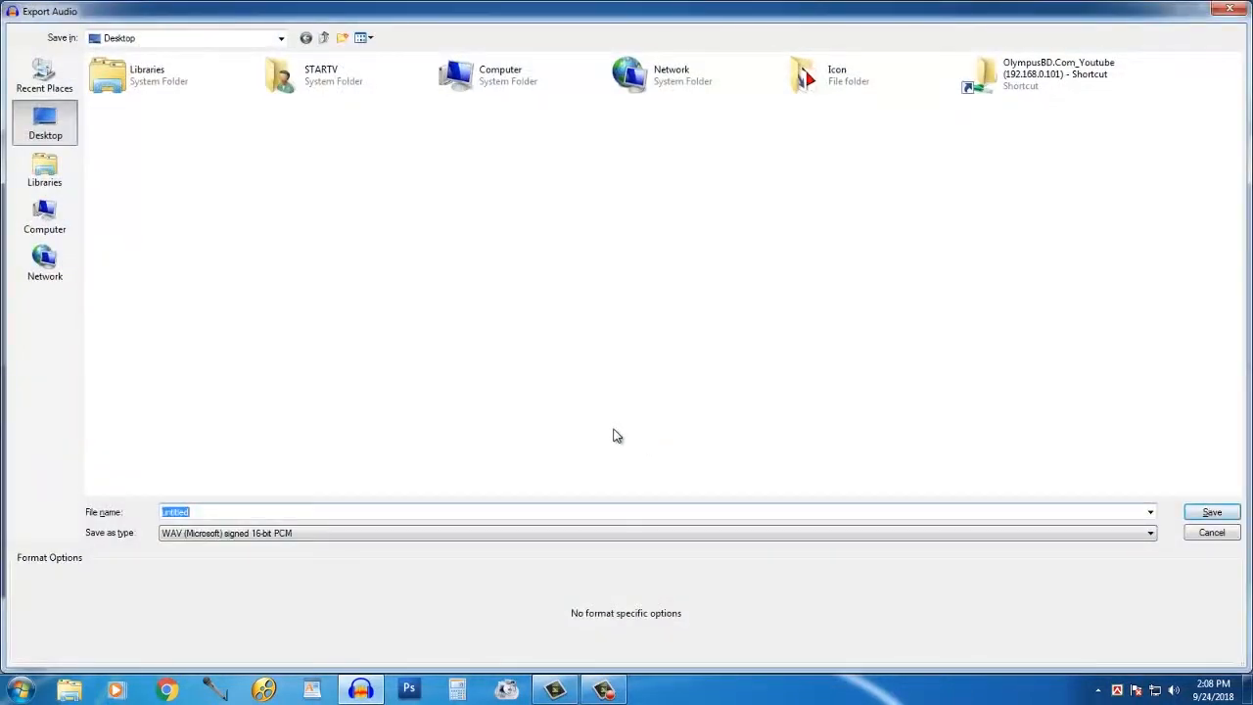
left_click(904, 198)
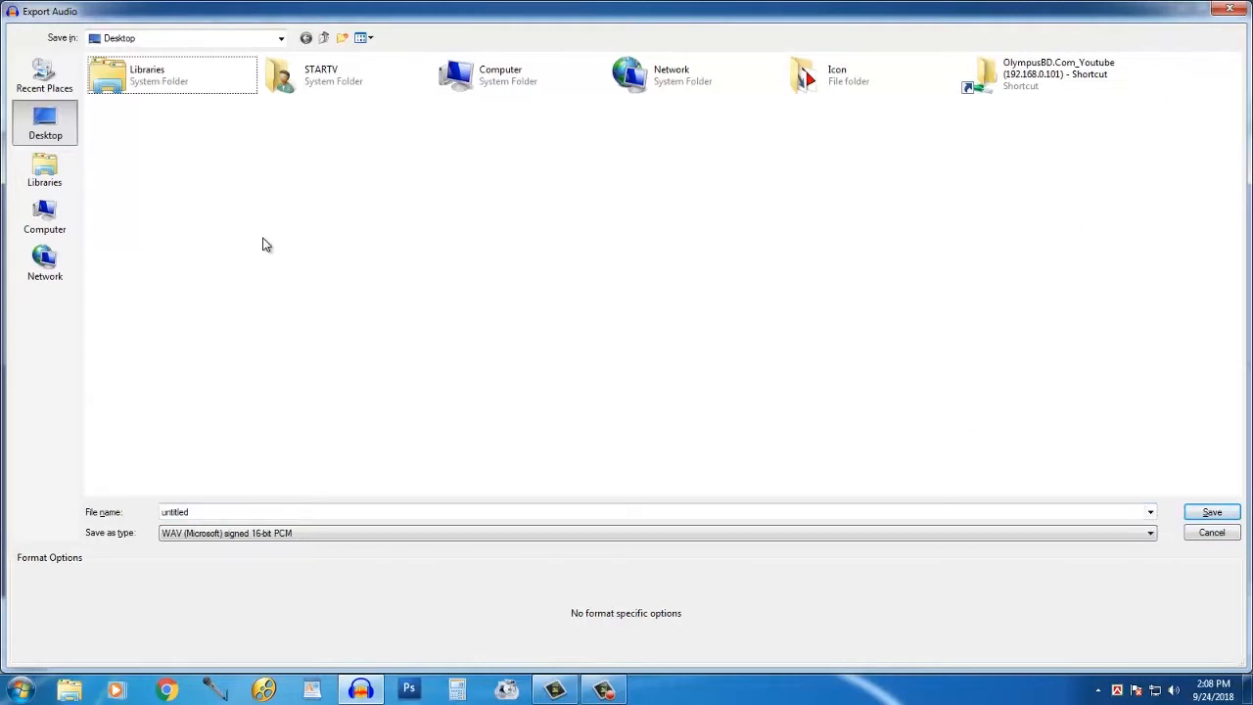
left_click(1212, 512)
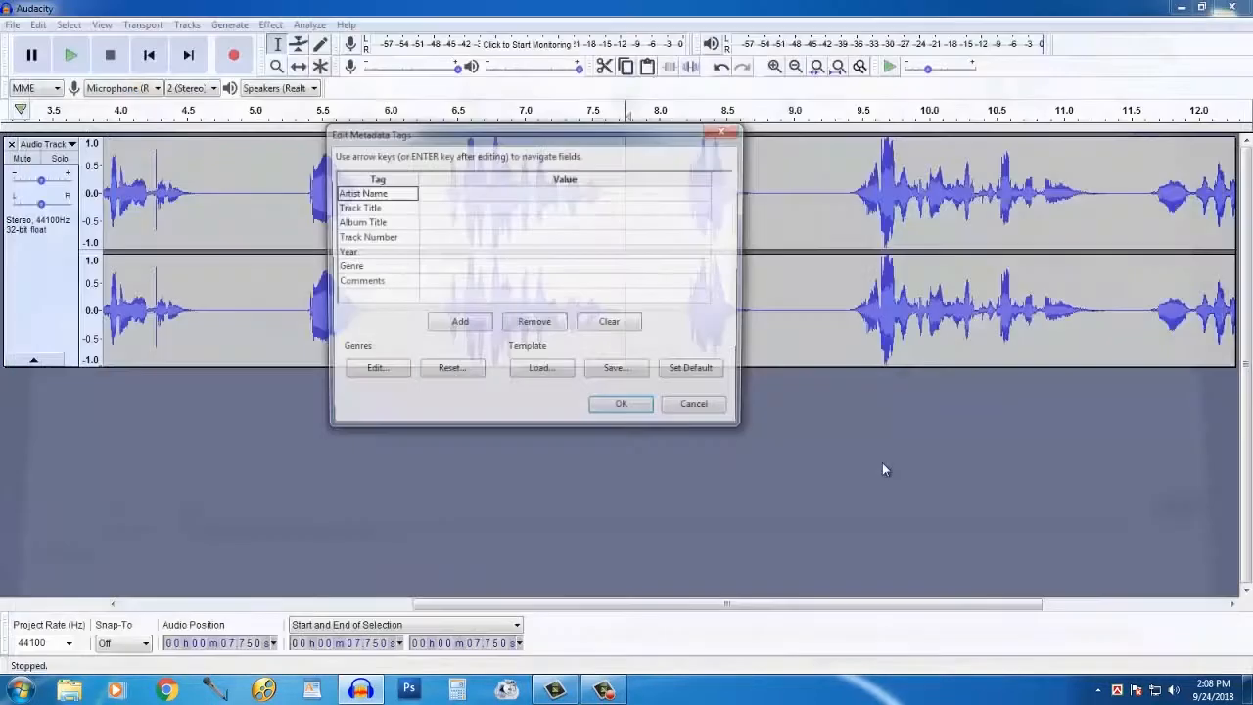
left_click(620, 411)
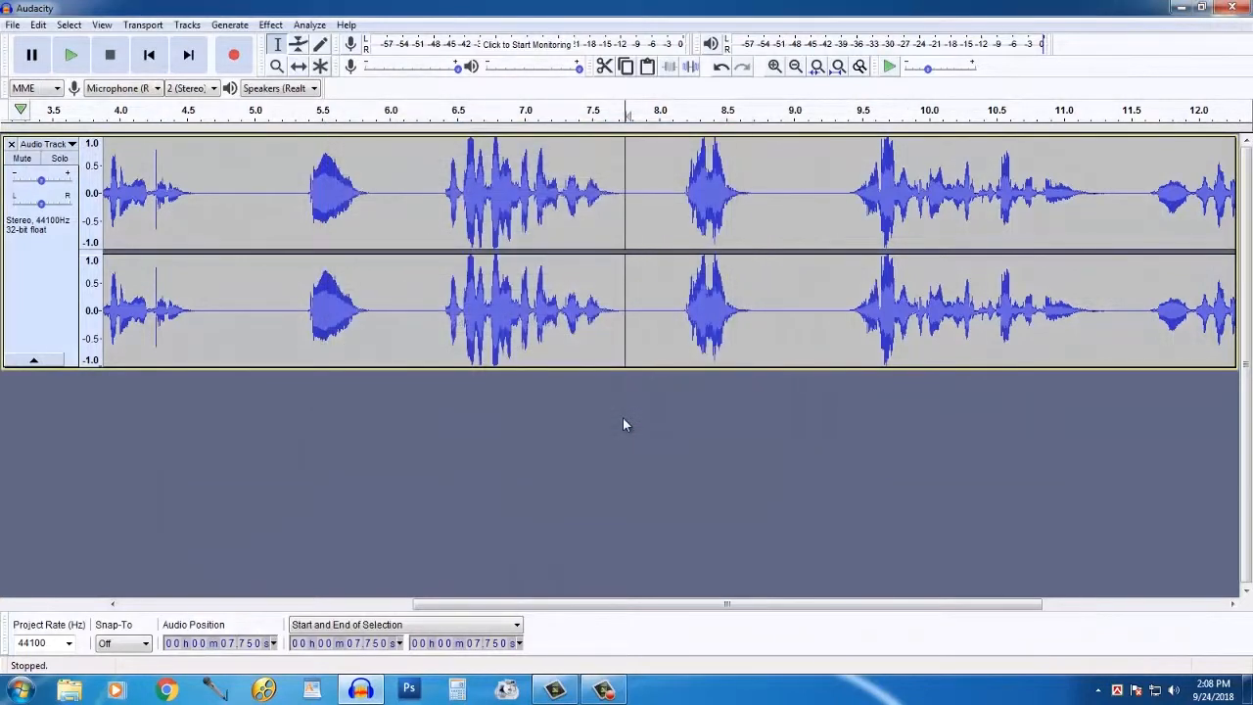